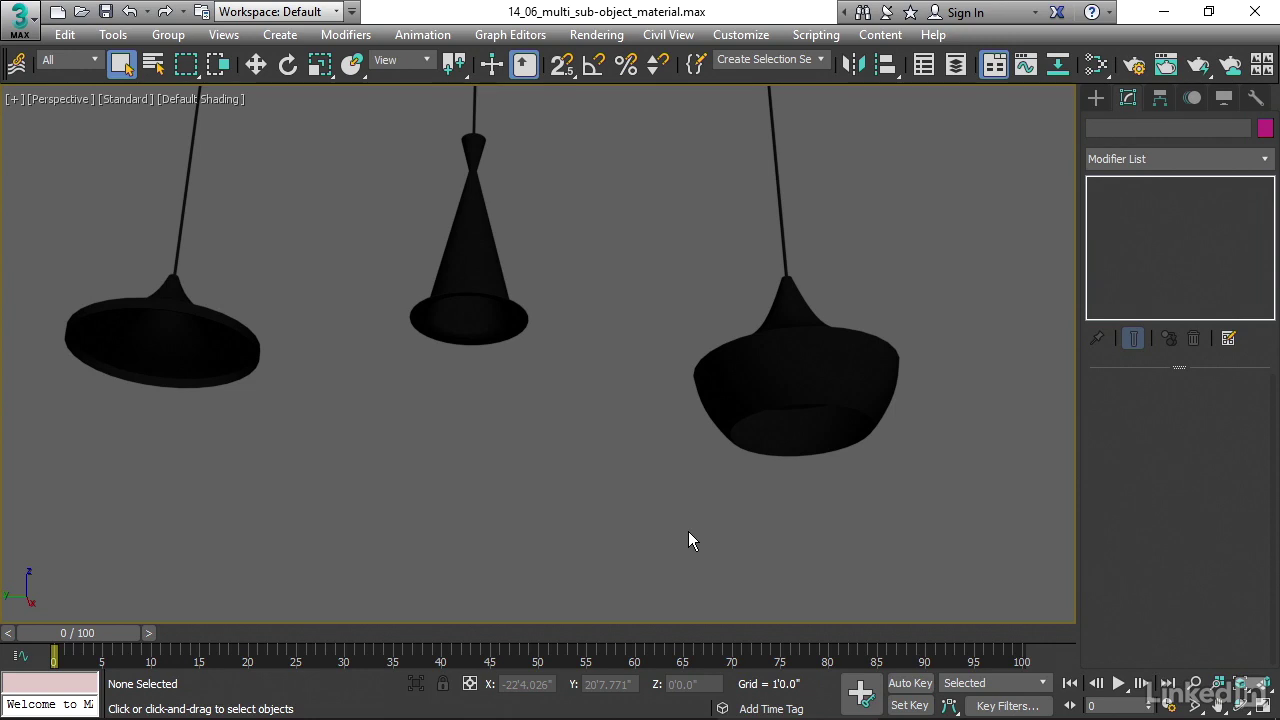
# Open the Slate Material Editor to show black matte: 0.7 base weight, 0.6 roughness, 1.48 IOR.
pyautogui.press('m')
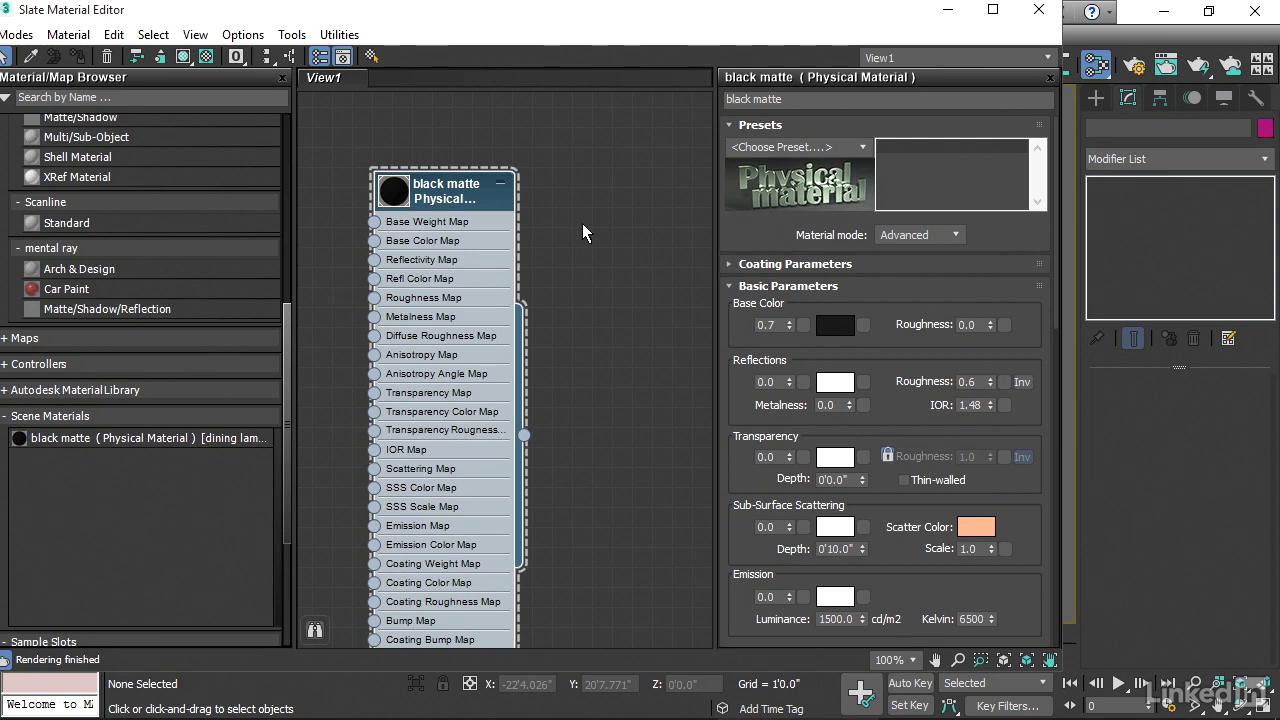
# Add a Standard material, Material #0, below black matte and copy its white specular colour onto diffuse.
pyautogui.click(28, 226)
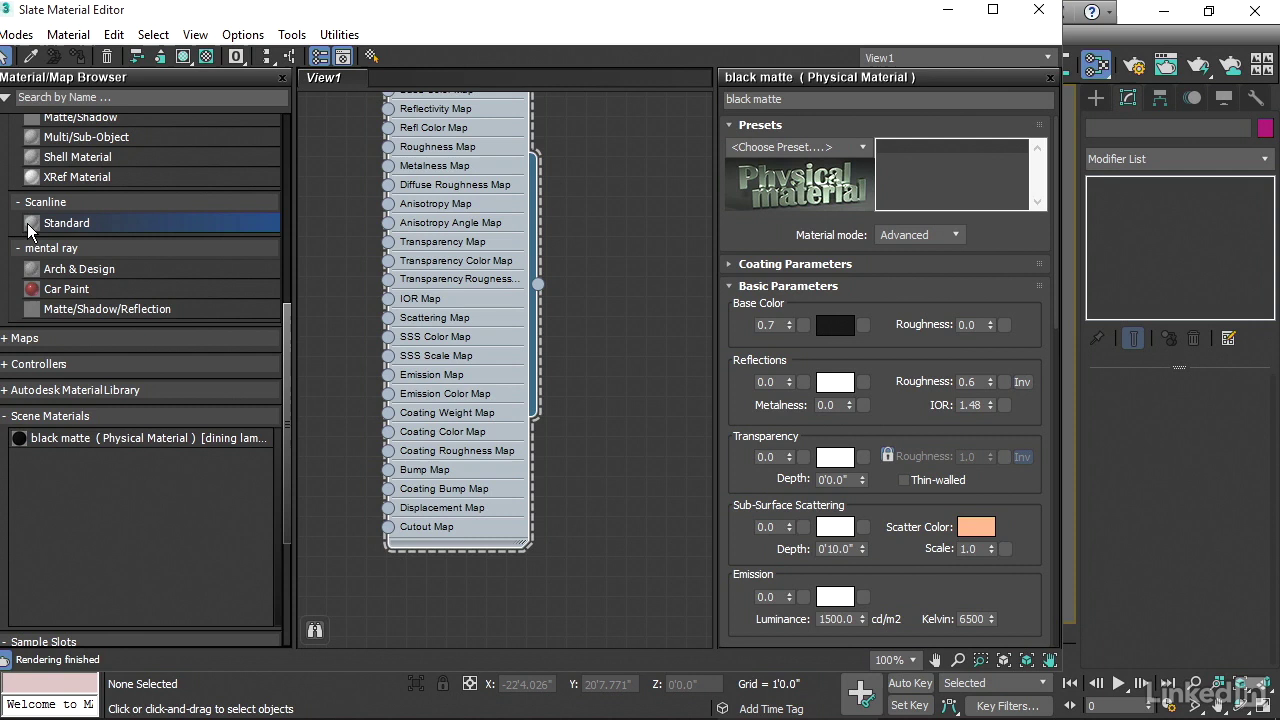
pyautogui.moveTo(28, 226); pyautogui.dragTo(462, 596)
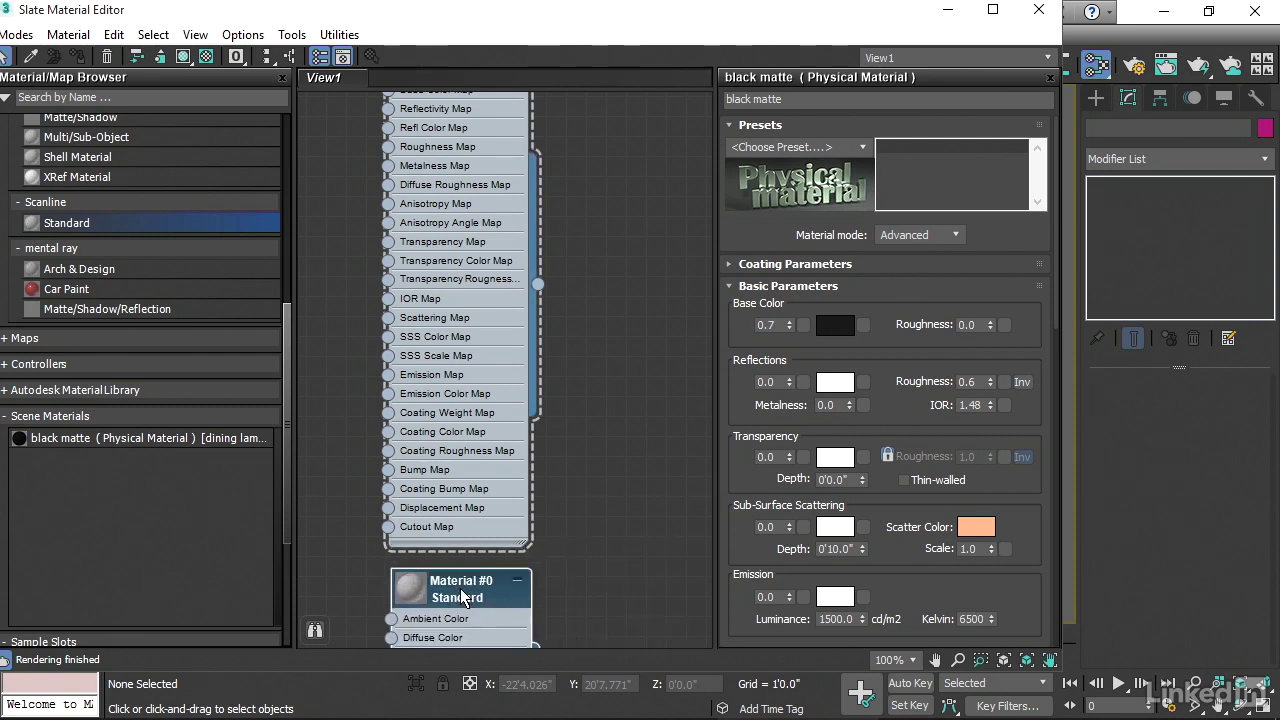
pyautogui.moveTo(462, 596); pyautogui.dragTo(471, 324, button='middle')
pyautogui.doubleClick(465, 315)
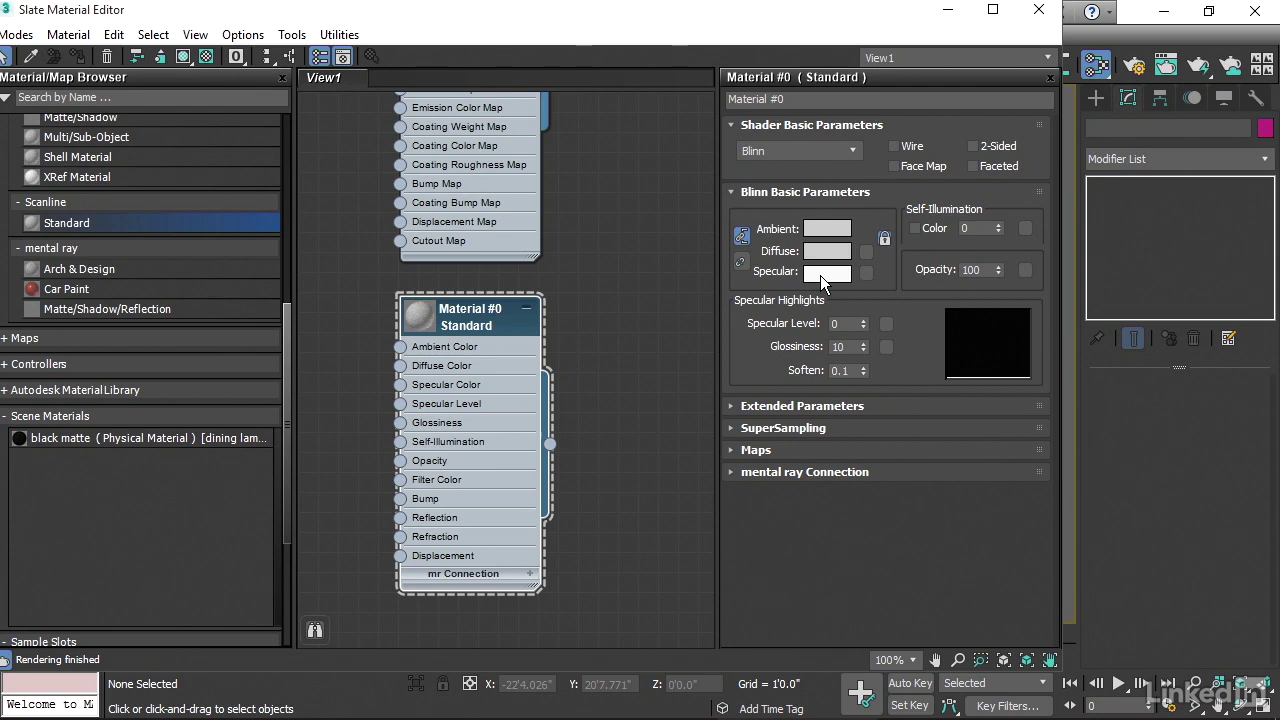
pyautogui.moveTo(820, 276); pyautogui.dragTo(821, 258)
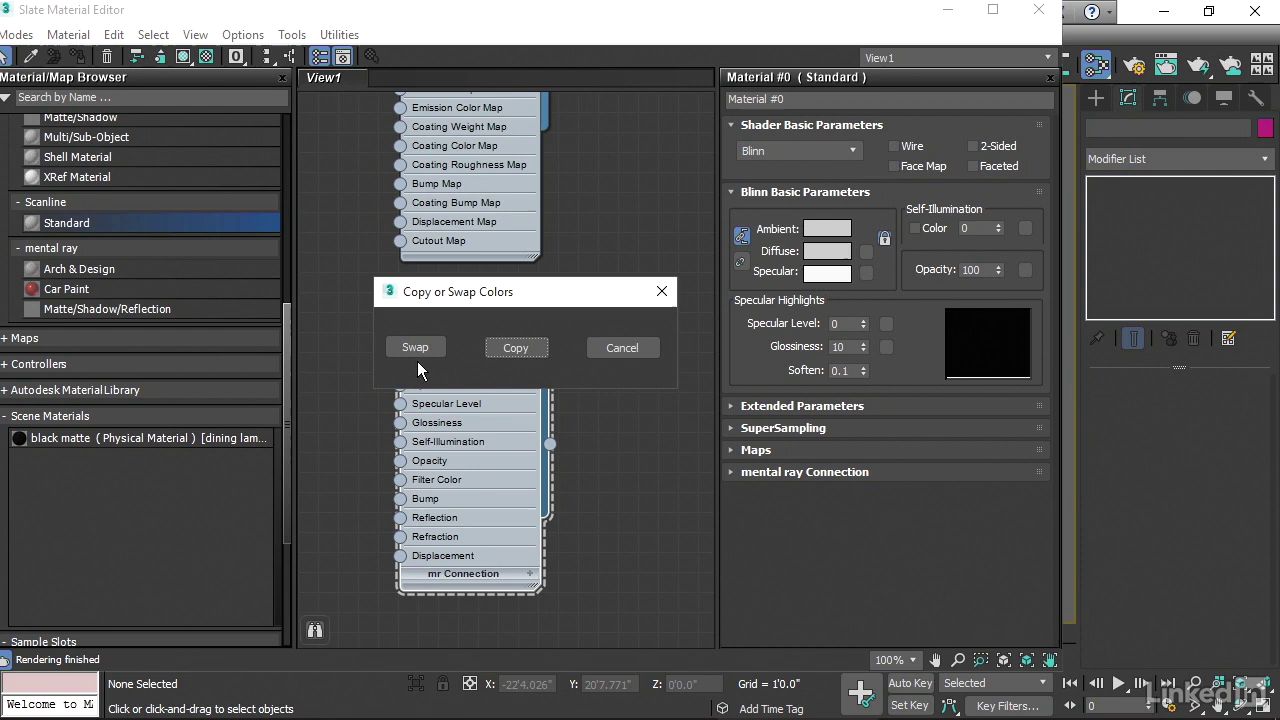
pyautogui.click(510, 347)
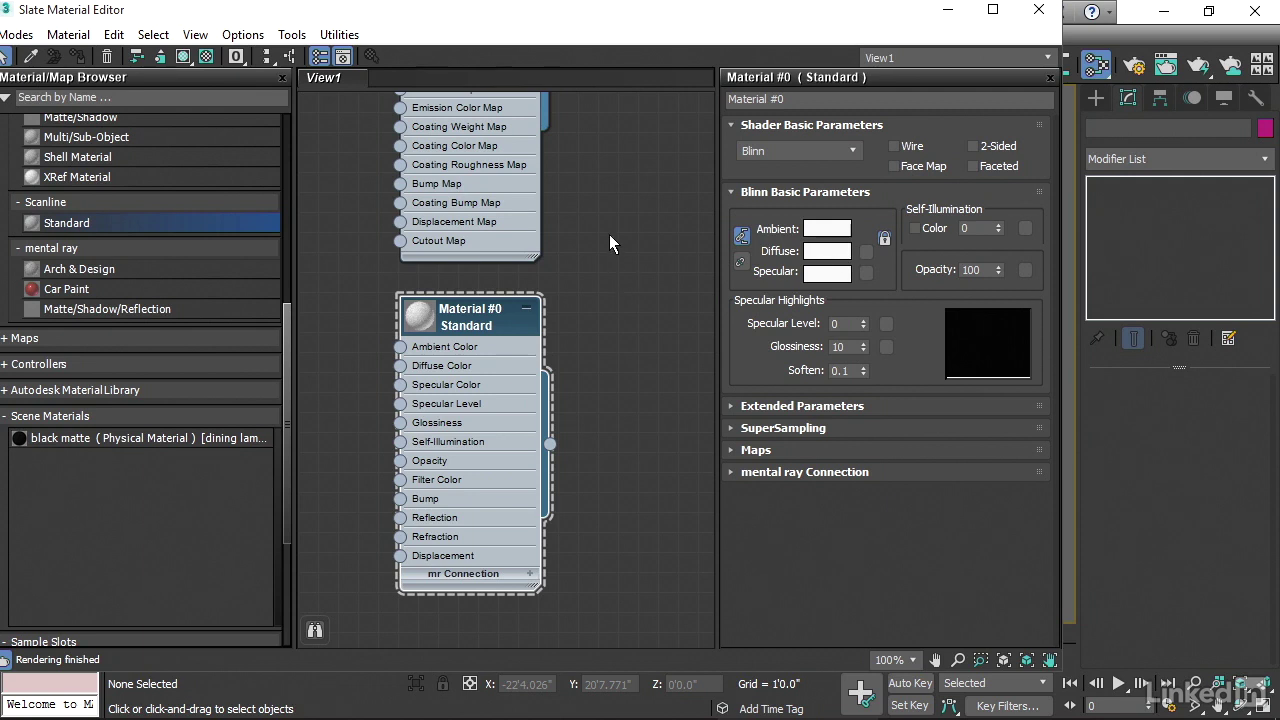
# Place a Multi/Sub-Object node beside the existing materials and name it 'dining lamp multi'.
pyautogui.moveTo(609, 234); pyautogui.dragTo(524, 350, button='middle')
pyautogui.scroll(-1, 560, 284)
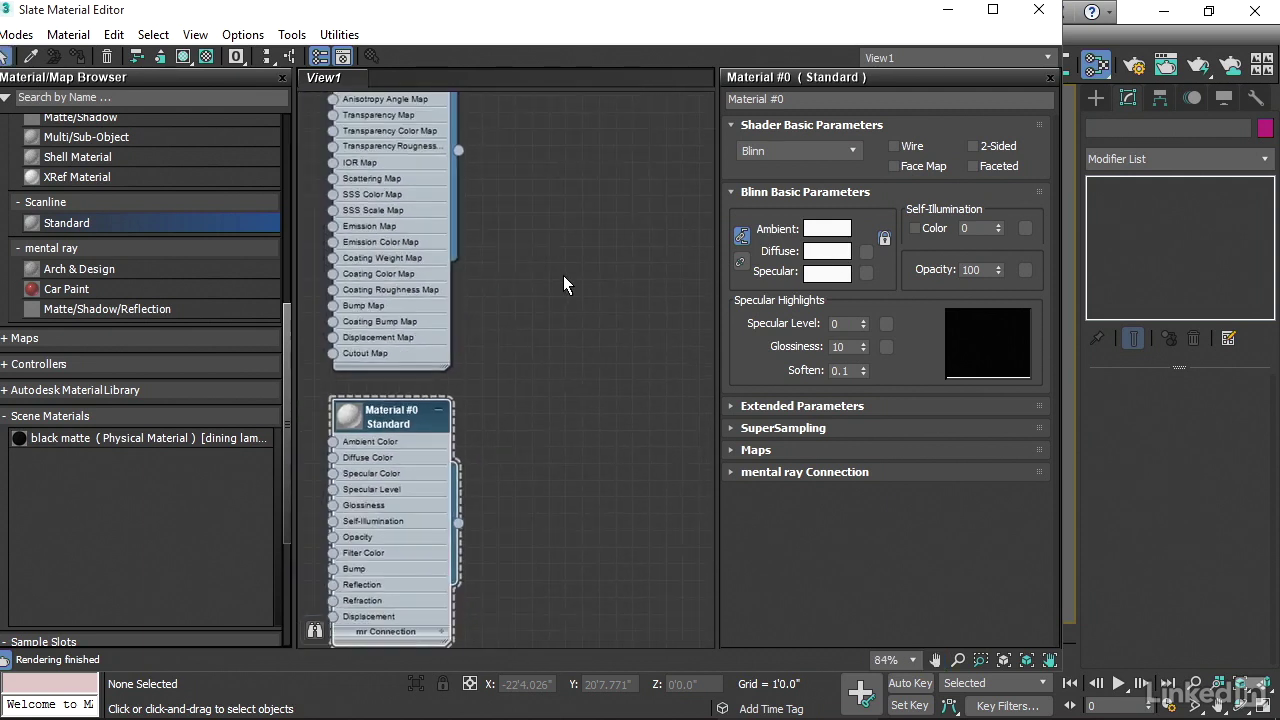
pyautogui.scroll(-2, 562, 275)
pyautogui.moveTo(564, 269); pyautogui.dragTo(517, 343, button='middle')
pyautogui.scroll(-1, 520, 344)
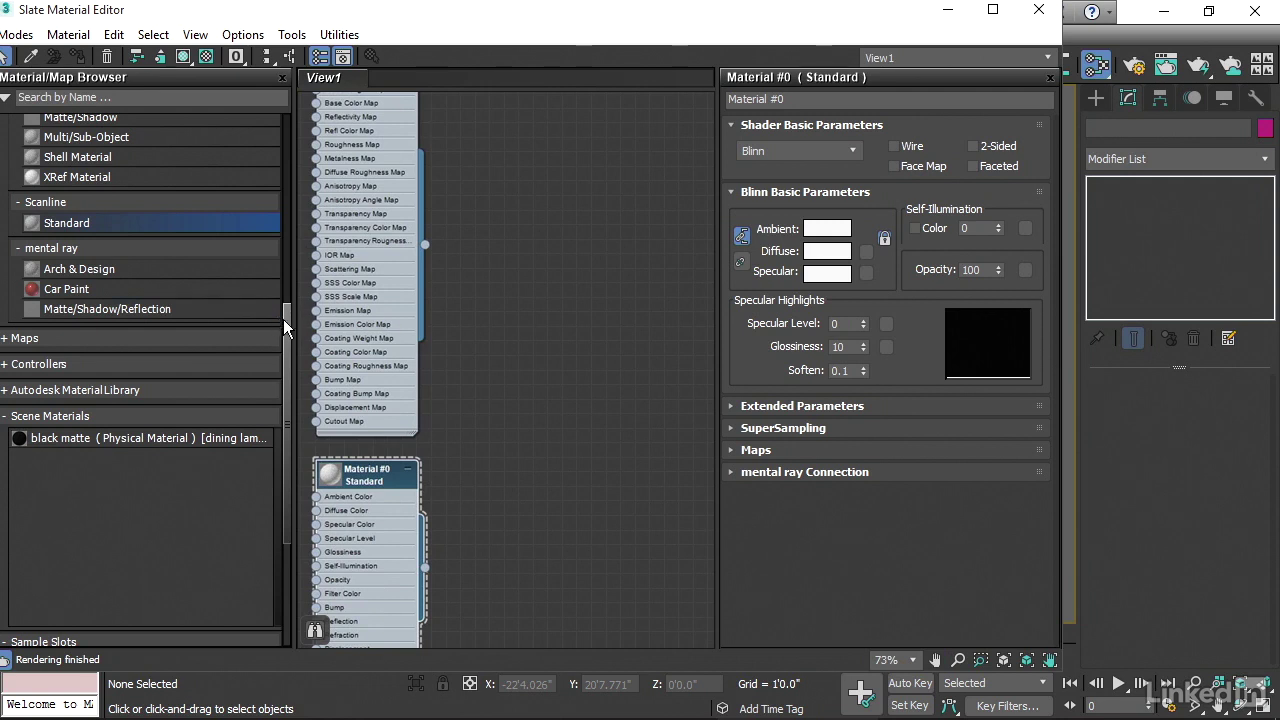
pyautogui.moveTo(282, 331); pyautogui.dragTo(284, 276)
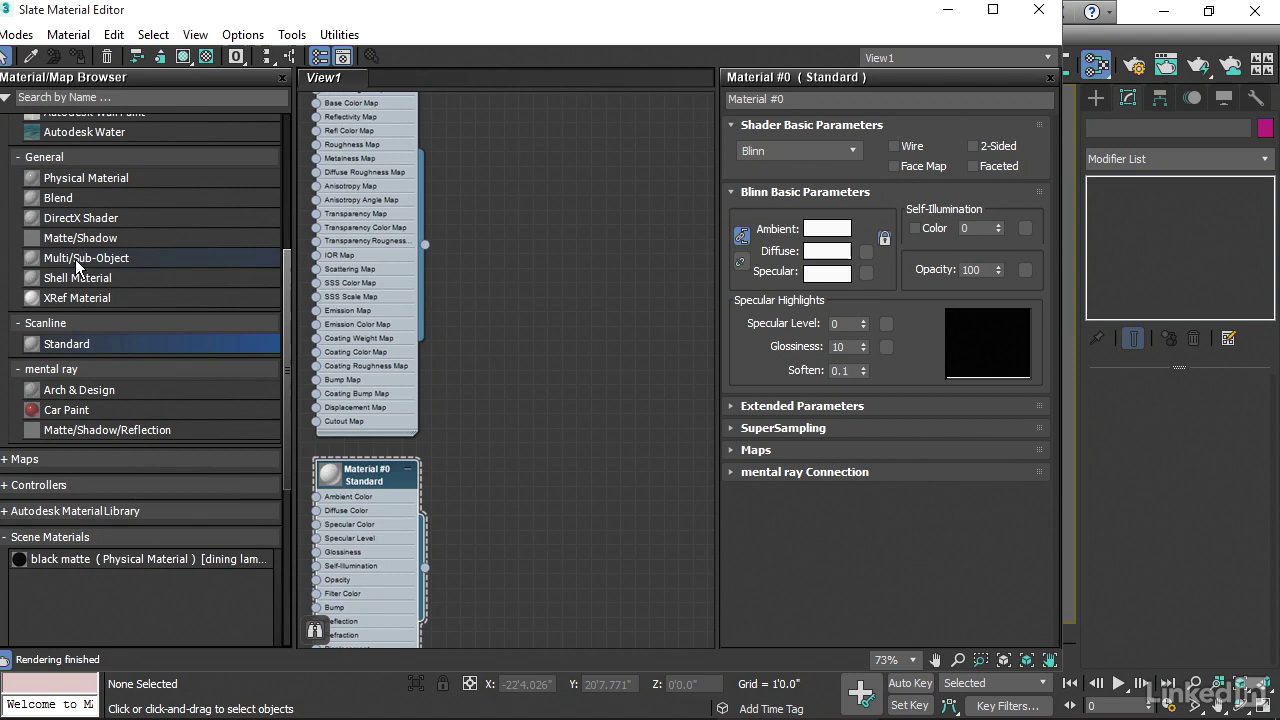
pyautogui.moveTo(32, 259); pyautogui.dragTo(587, 277)
pyautogui.scroll(2, 587, 277)
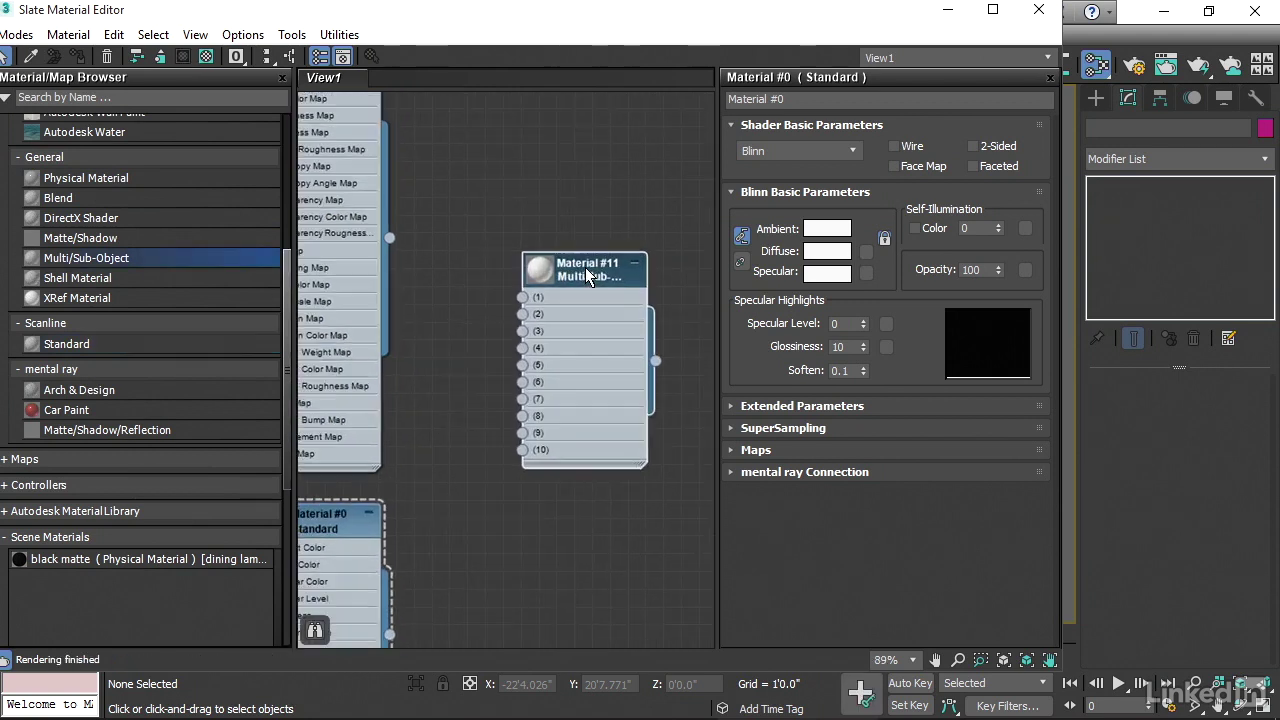
pyautogui.doubleClick(590, 281)
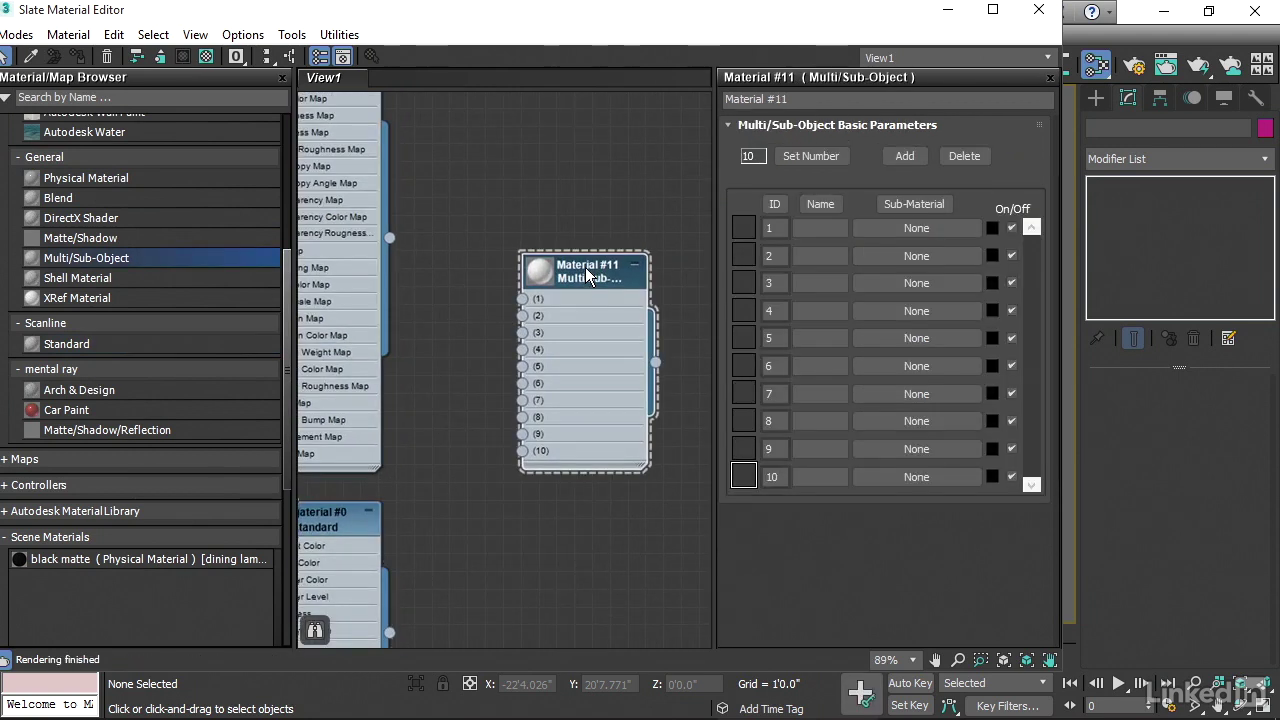
pyautogui.click(796, 100)
pyautogui.write('din')
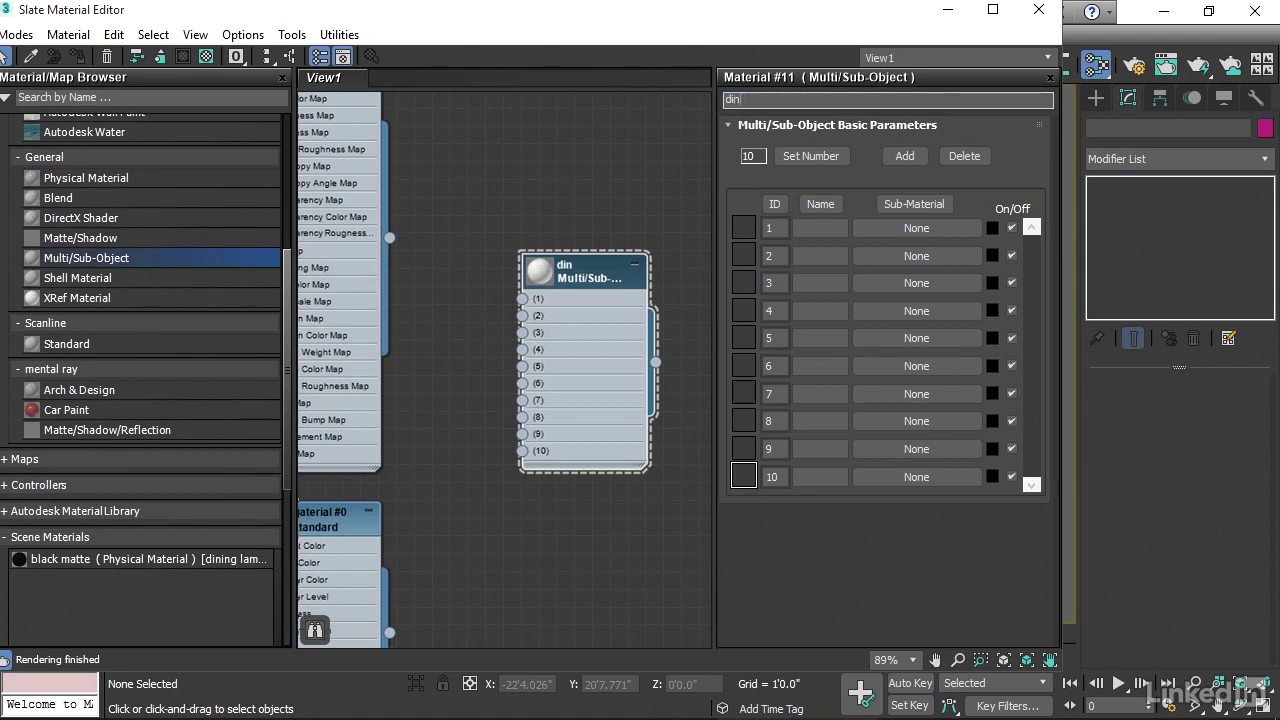
pyautogui.write('ing lamp')
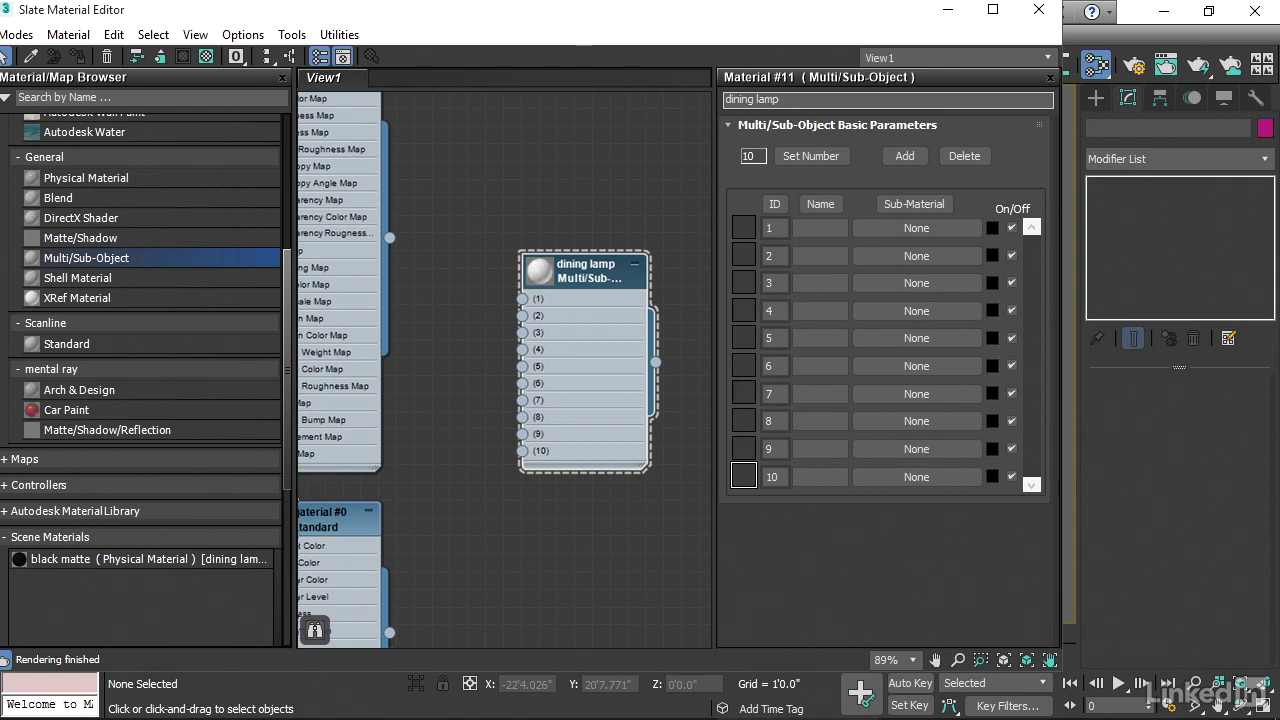
pyautogui.write(' multi')
pyautogui.press('Return')
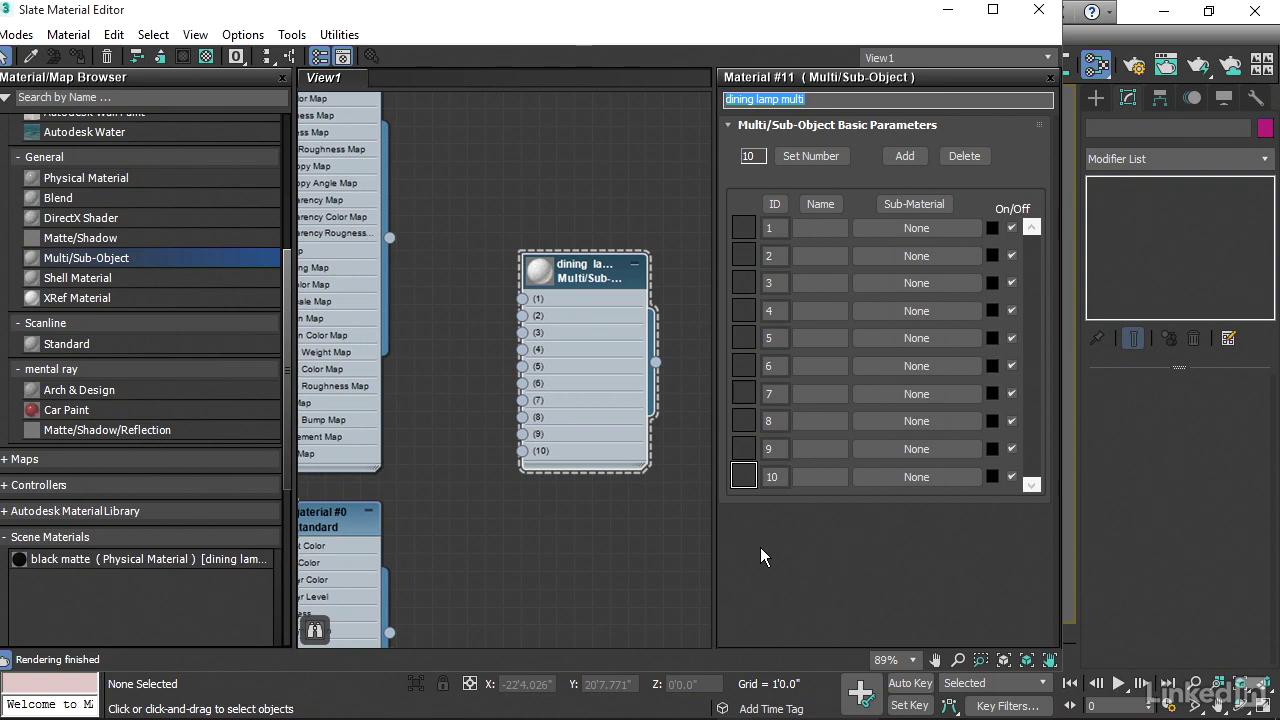
# Reduce dining lamp multi's sub-materials from ten to 2 with Set Number.
pyautogui.click(811, 156)
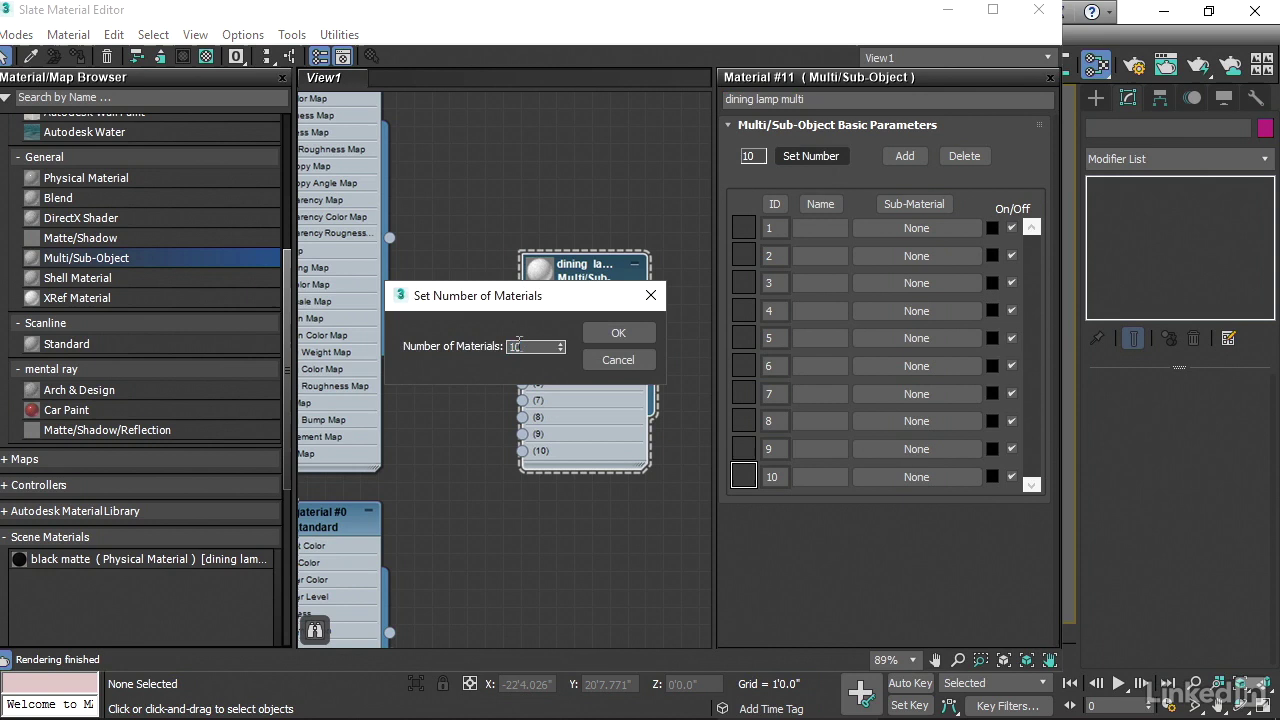
pyautogui.write('2')
pyautogui.click(636, 334)
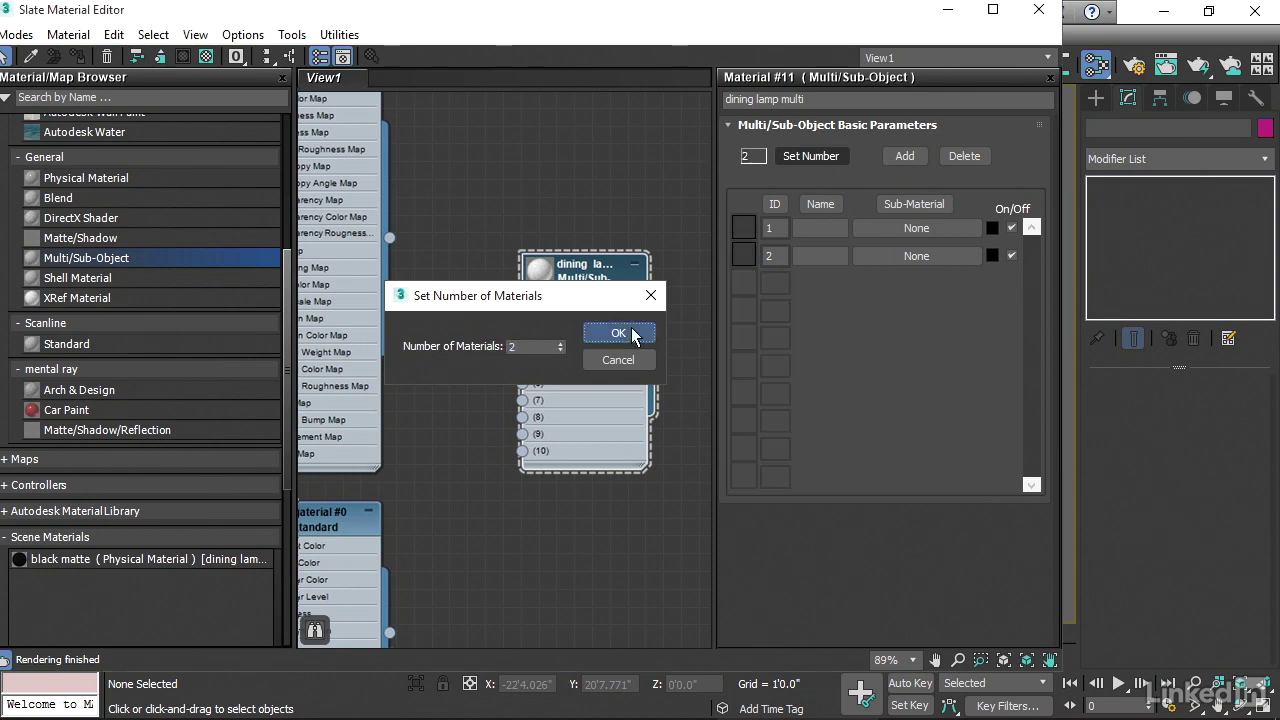
pyautogui.scroll(-1, 580, 437)
pyautogui.moveTo(580, 437); pyautogui.dragTo(548, 459, button='middle')
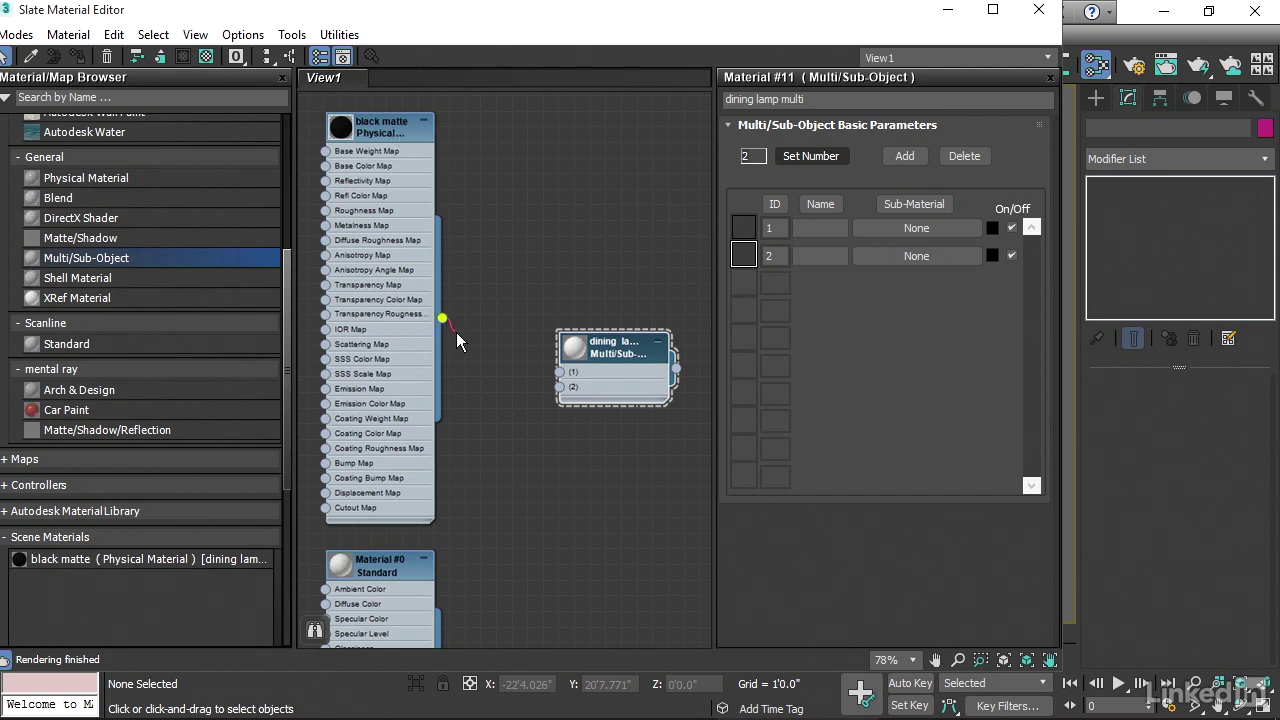
# Wire black matte into dining lamp multi as sub-material 1.
pyautogui.moveTo(502, 386); pyautogui.dragTo(564, 378)
pyautogui.moveTo(585, 510); pyautogui.dragTo(600, 357, button='middle')
pyautogui.scroll(1, 600, 357)
pyautogui.scroll(1, 601, 357)
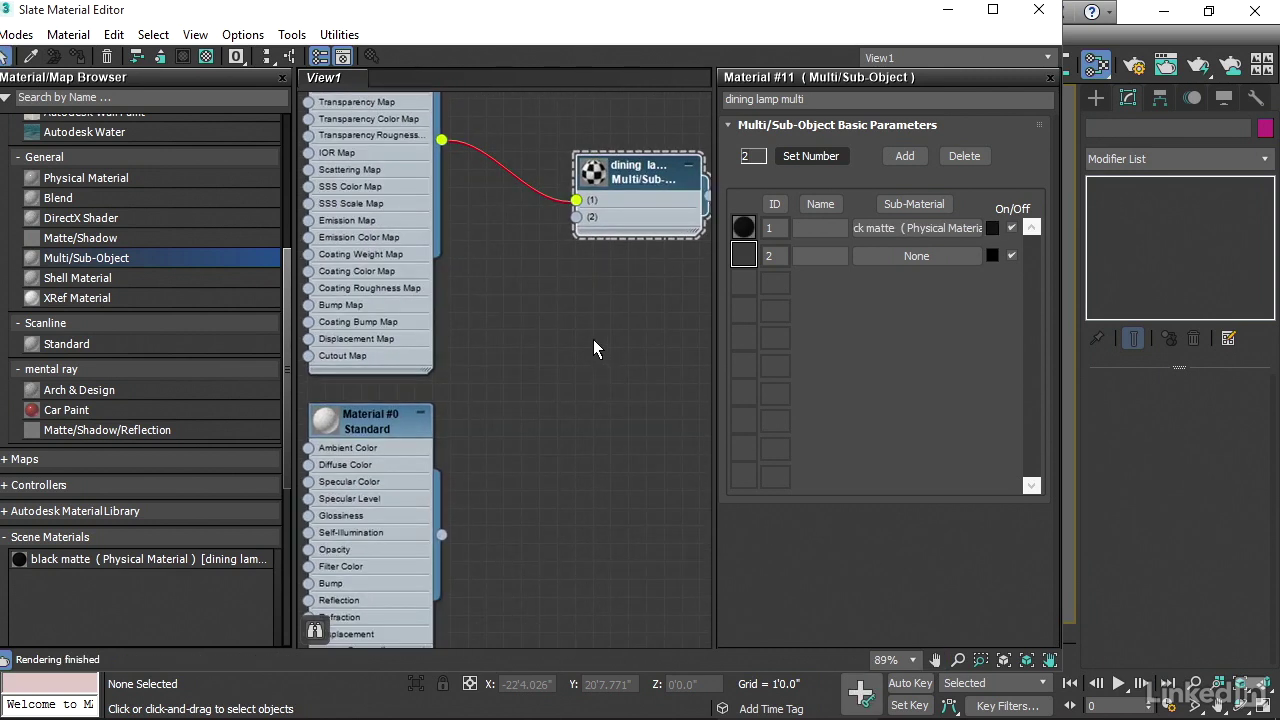
# Rename Material #0 to 'lamp interior' and wire it in as sub-material 2.
pyautogui.doubleClick(367, 418)
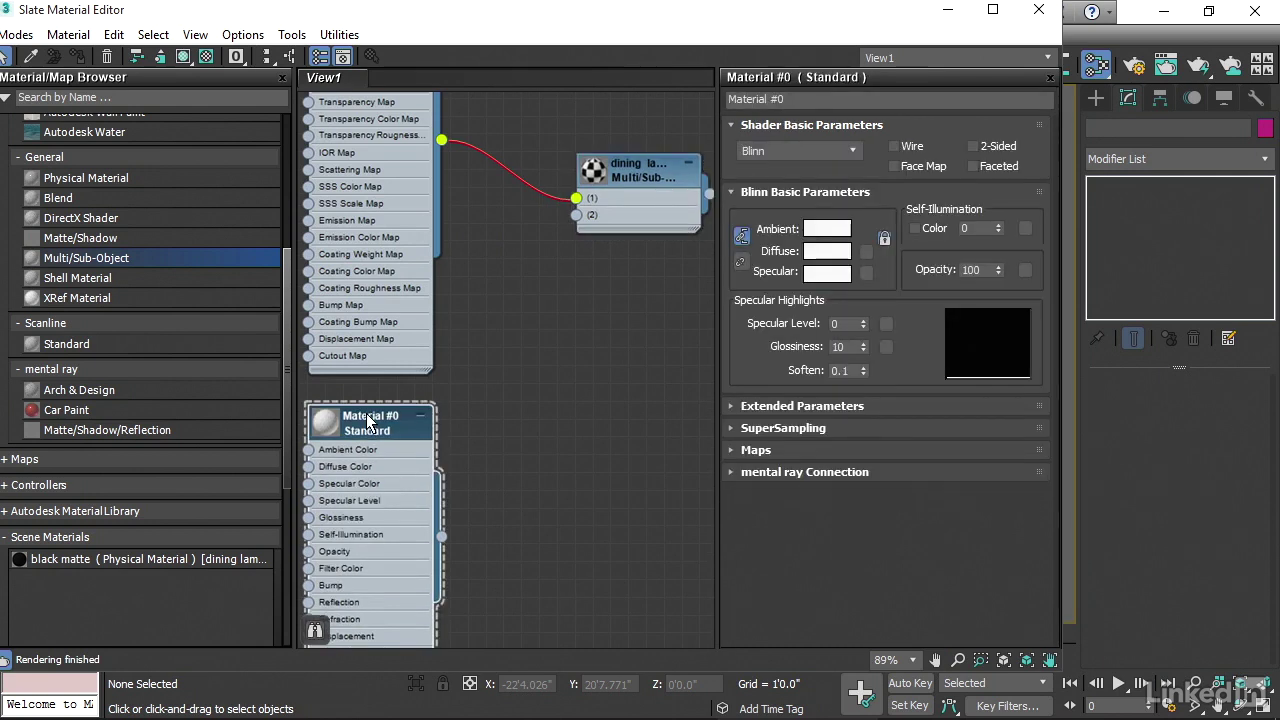
pyautogui.click(830, 99)
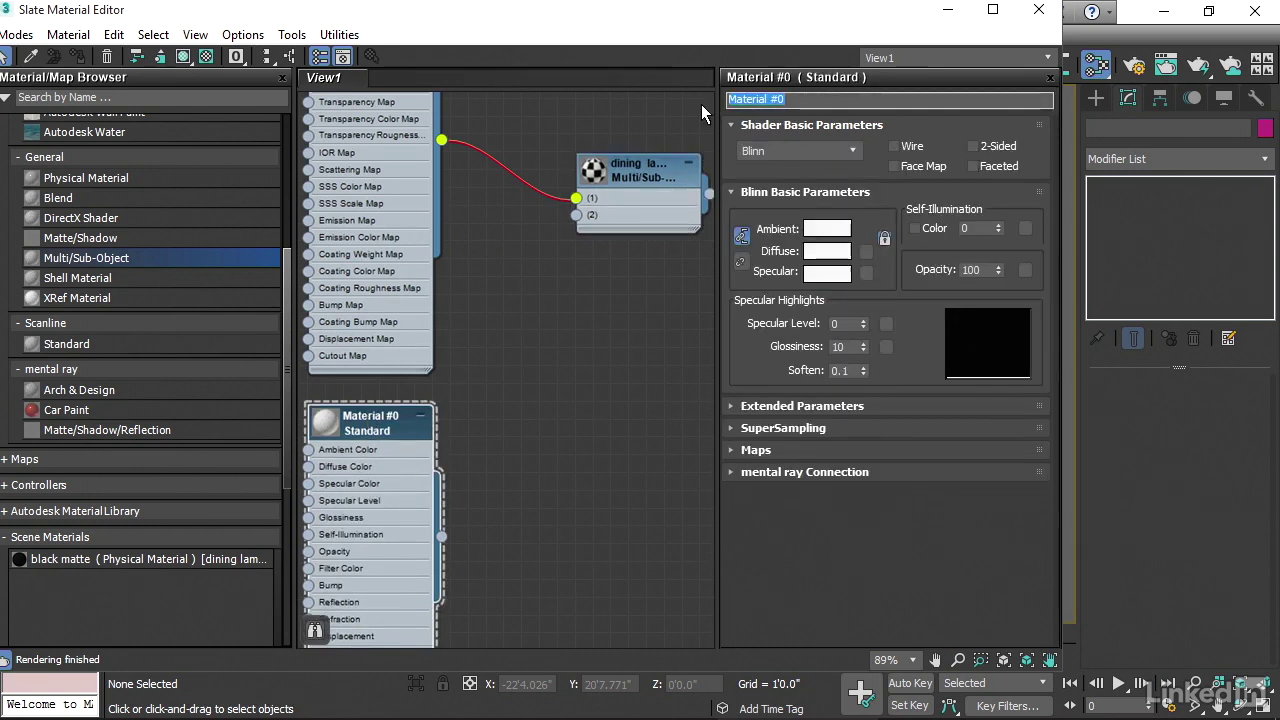
pyautogui.write('lamp interior')
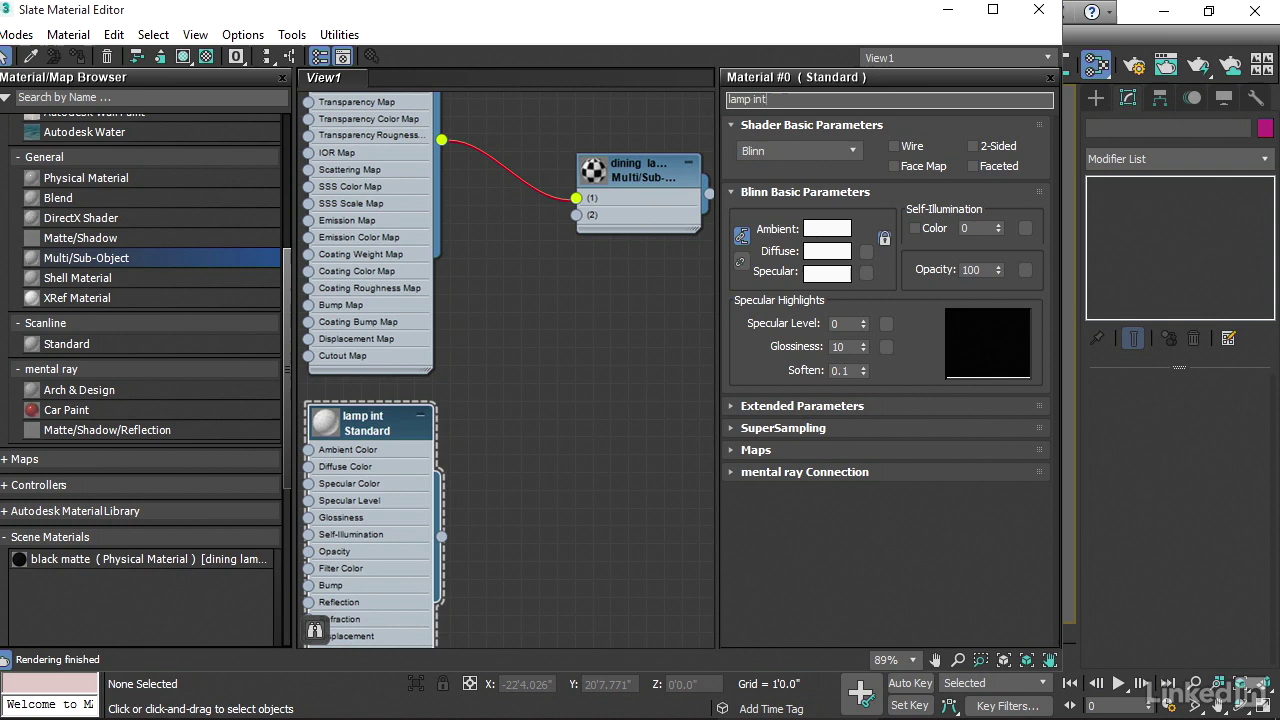
pyautogui.press('Return')
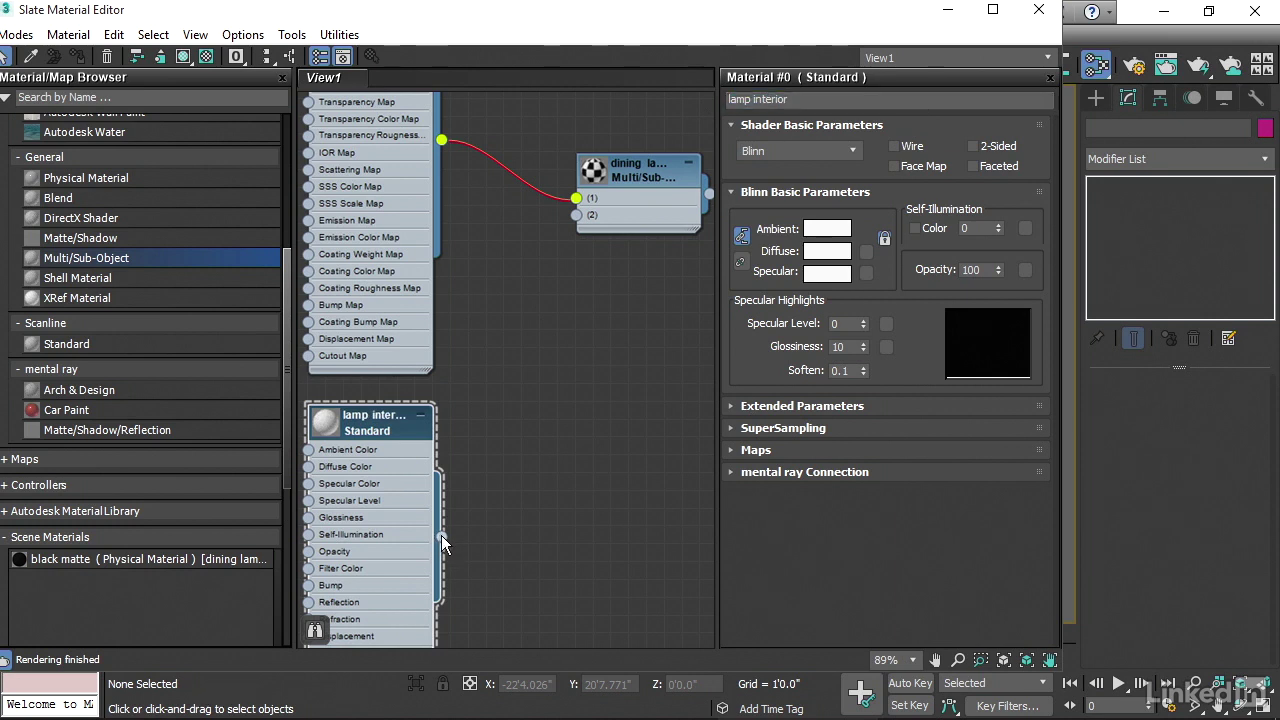
pyautogui.moveTo(441, 535); pyautogui.dragTo(579, 215)
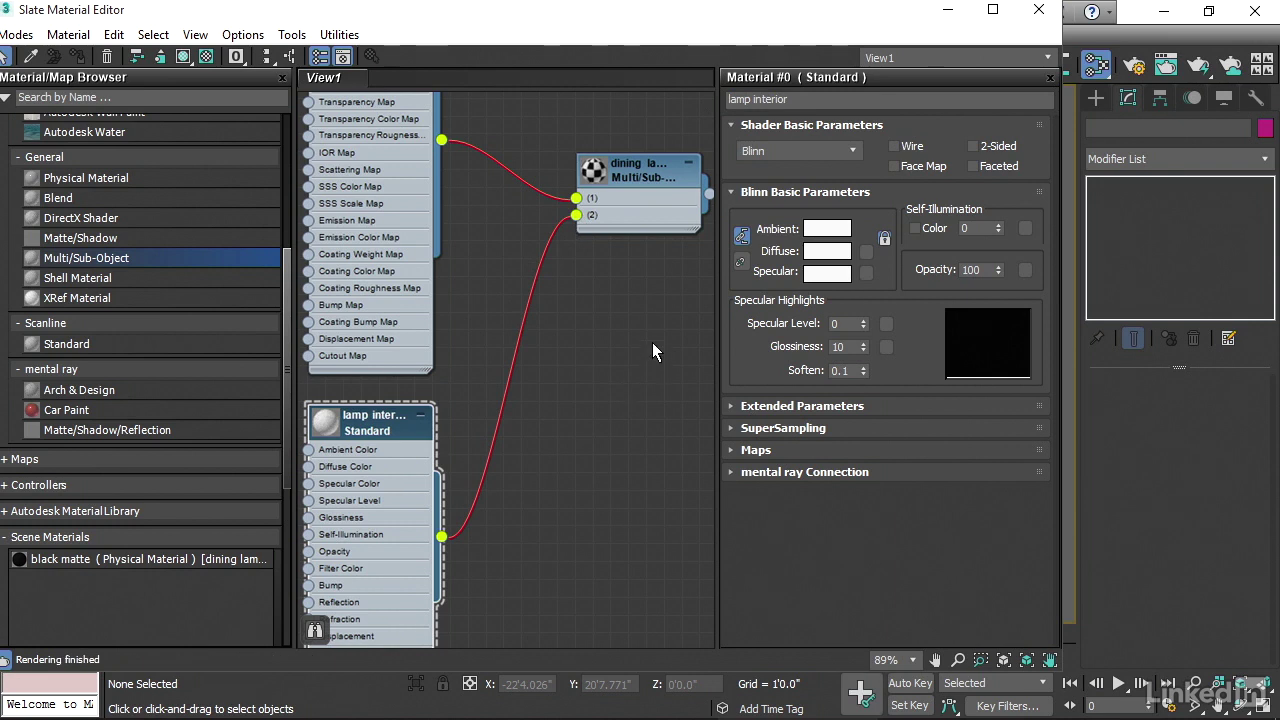
pyautogui.moveTo(652, 342); pyautogui.dragTo(600, 366, button='middle')
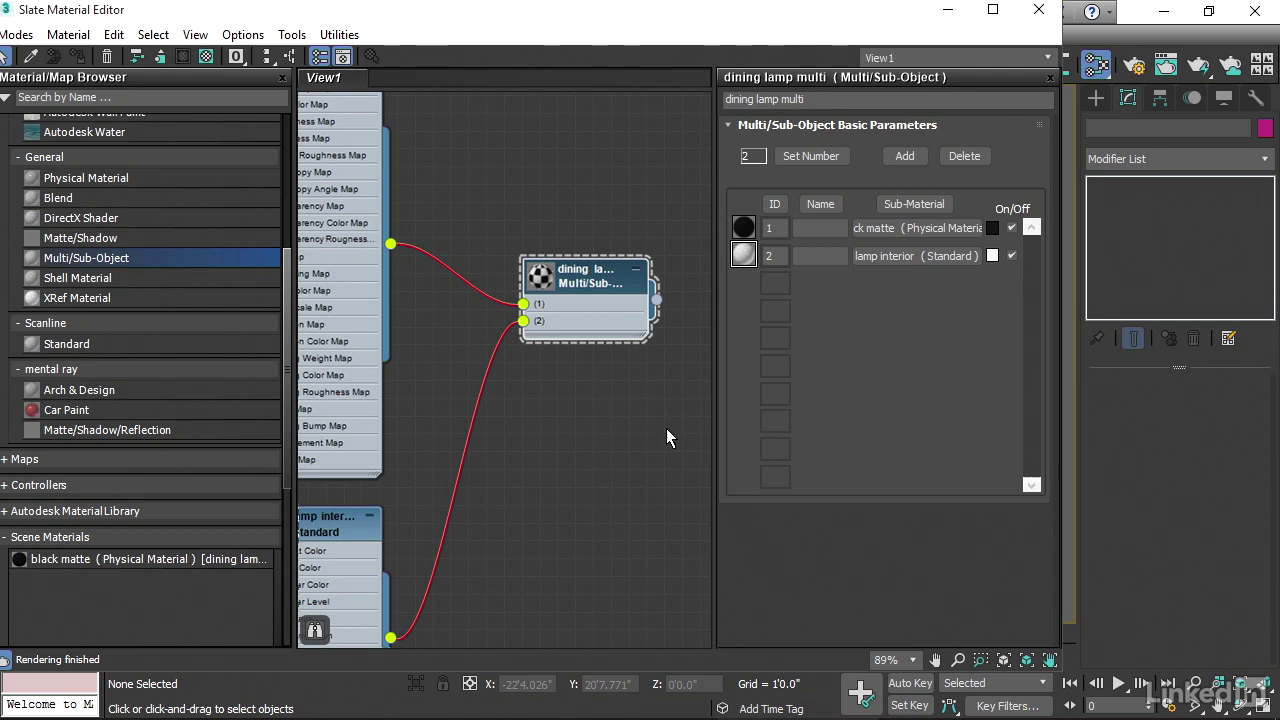
# Select the right-hand lamp shade and enter Polygon sub-object mode.
pyautogui.click(948, 10)
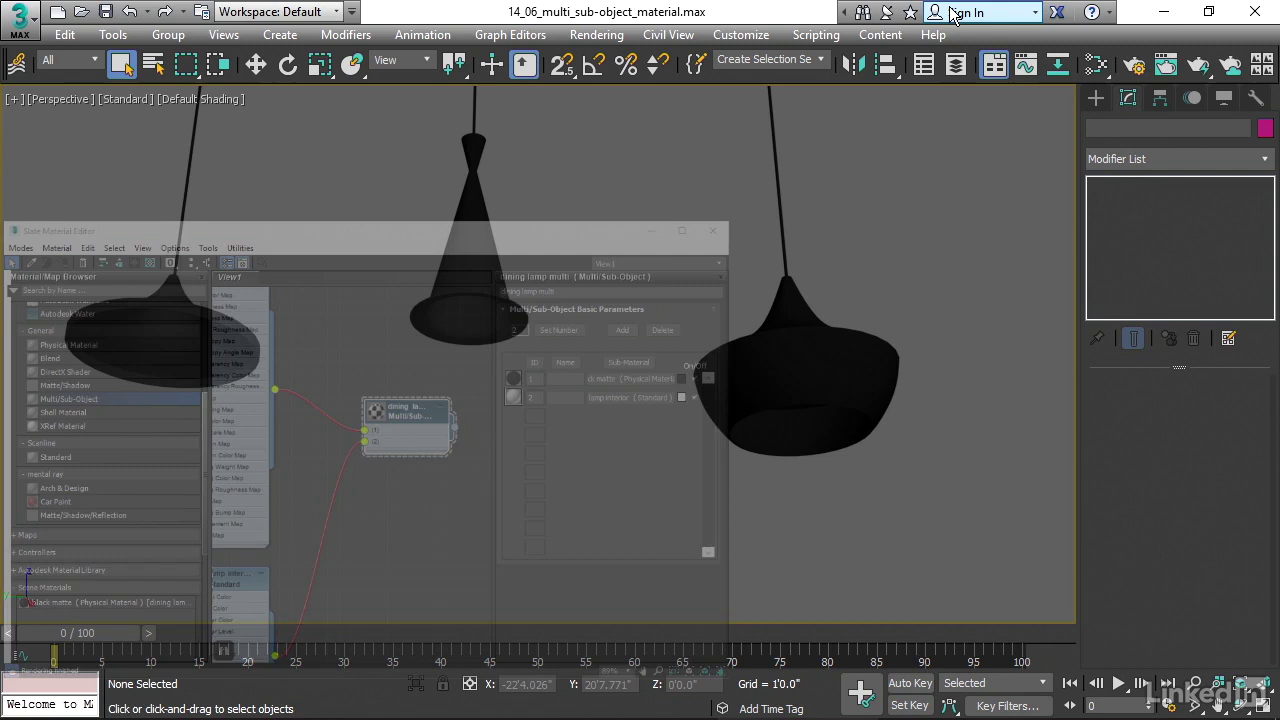
pyautogui.click(795, 378)
pyautogui.scroll(4, 790, 300)
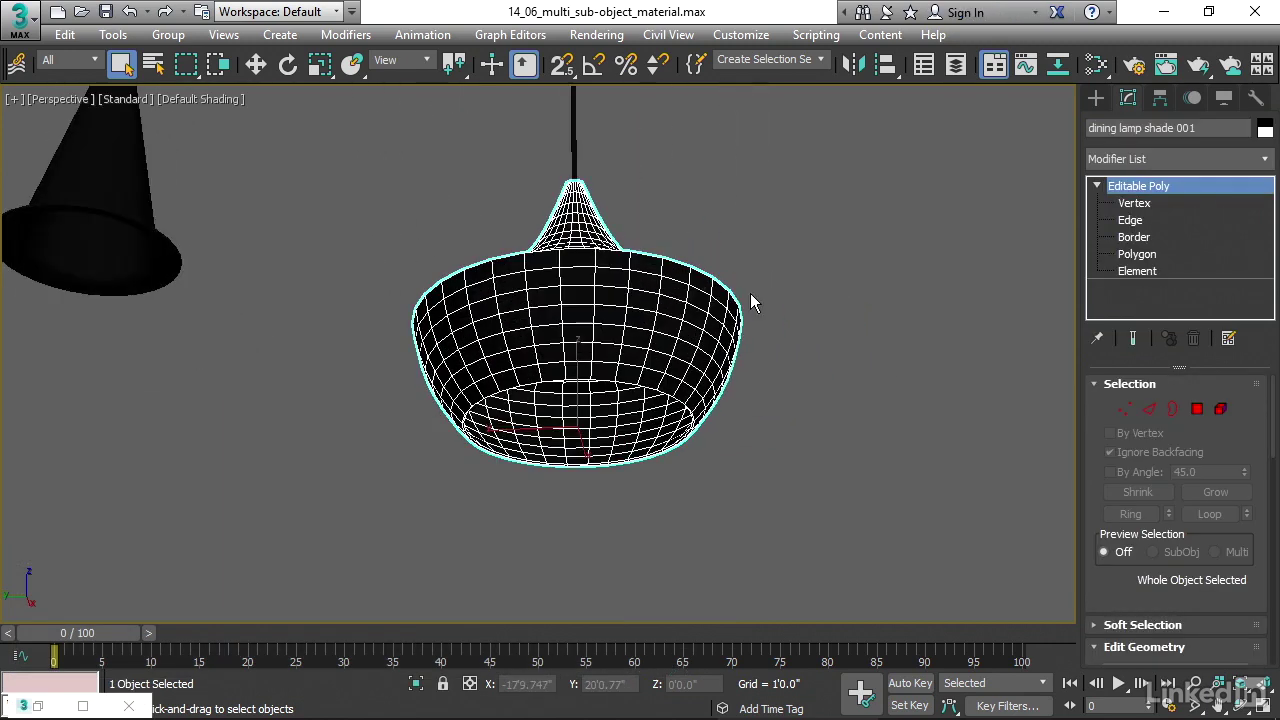
pyautogui.scroll(3, 760, 300)
pyautogui.scroll(1, 760, 300)
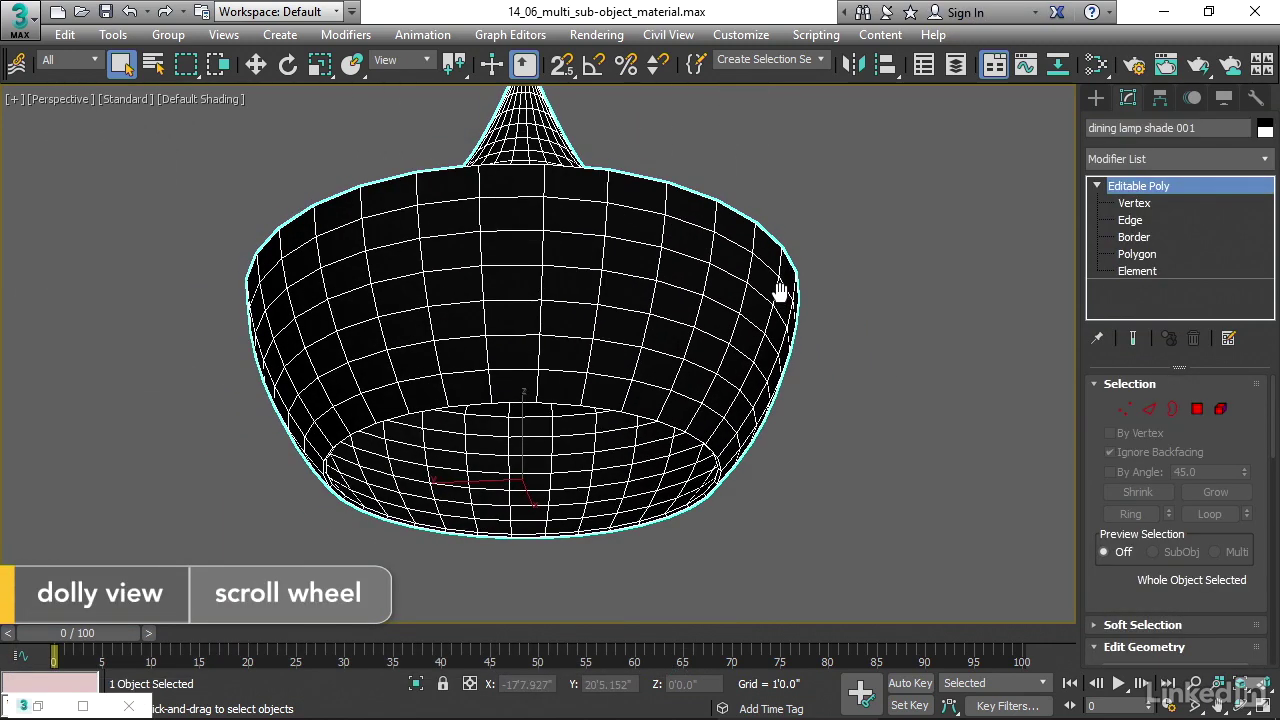
pyautogui.click(1198, 409)
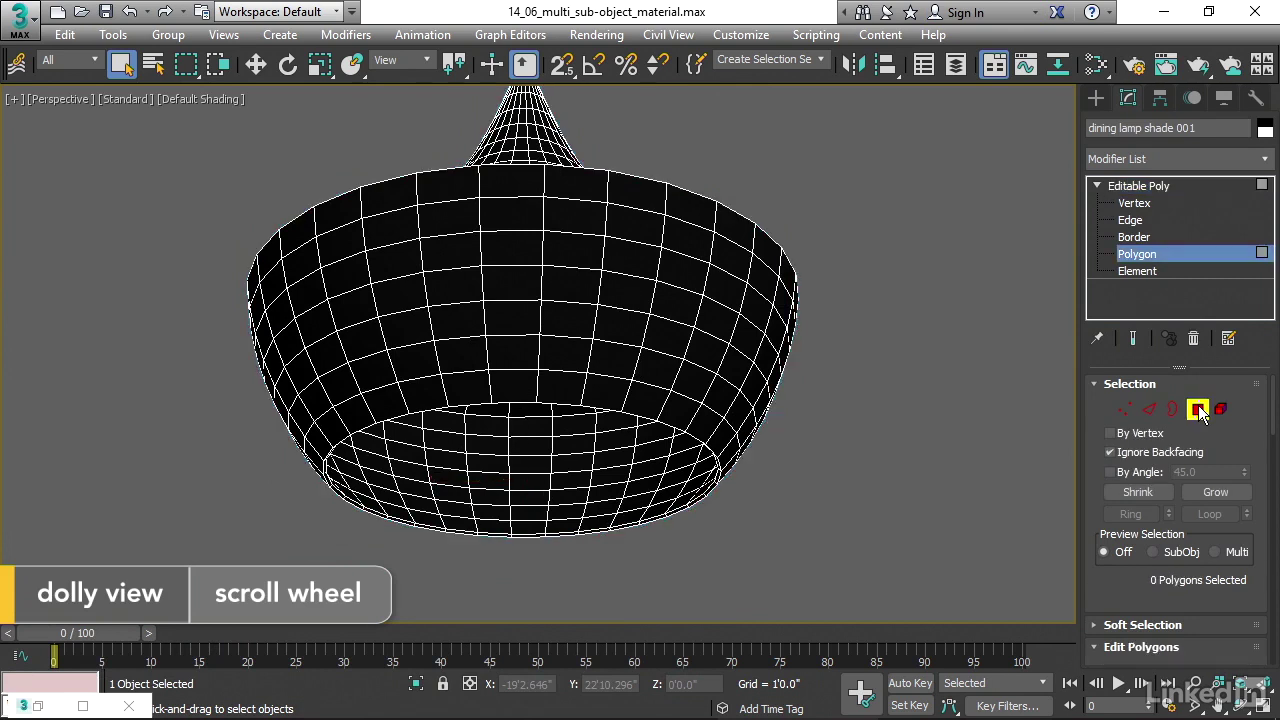
# Select one polygon inside the shade and then its whole polygon ring.
pyautogui.keyDown('alt'); pyautogui.moveTo(855, 484); pyautogui.dragTo(856, 402, button='middle'); pyautogui.keyUp('alt')
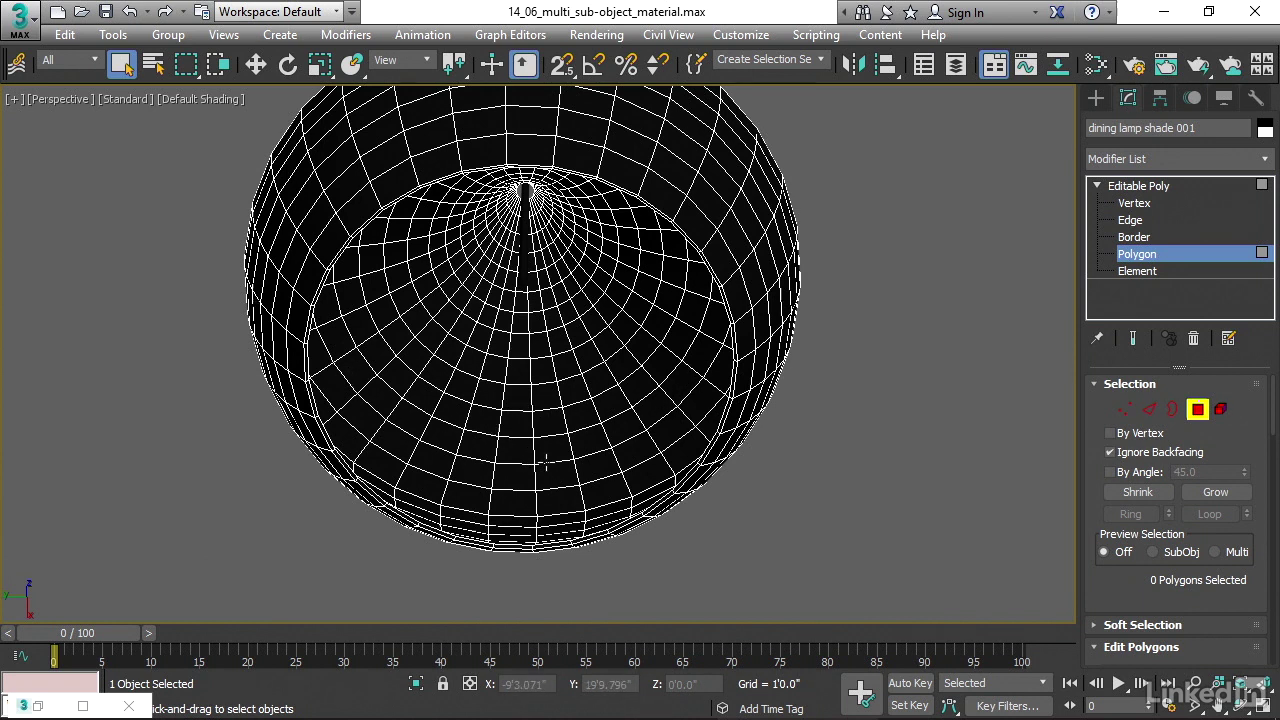
pyautogui.moveTo(545, 460); pyautogui.dragTo(550, 440, button='middle')
pyautogui.scroll(3, 550, 440)
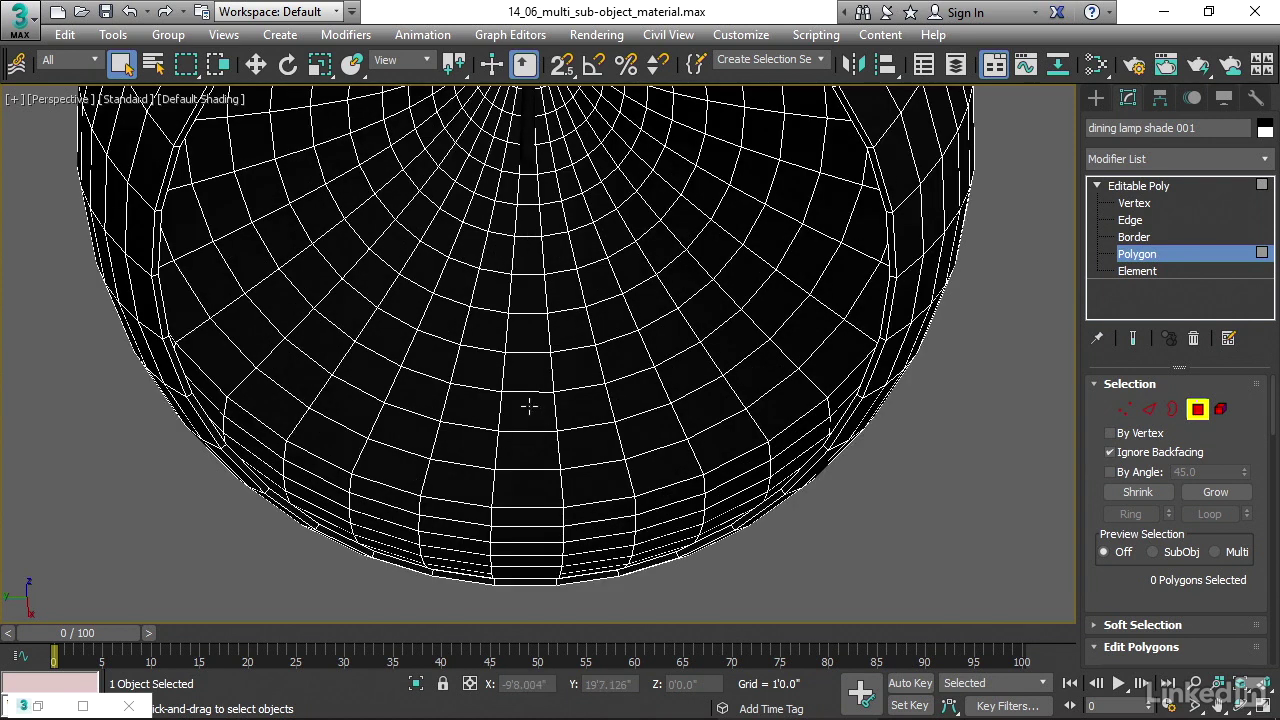
pyautogui.click(529, 405)
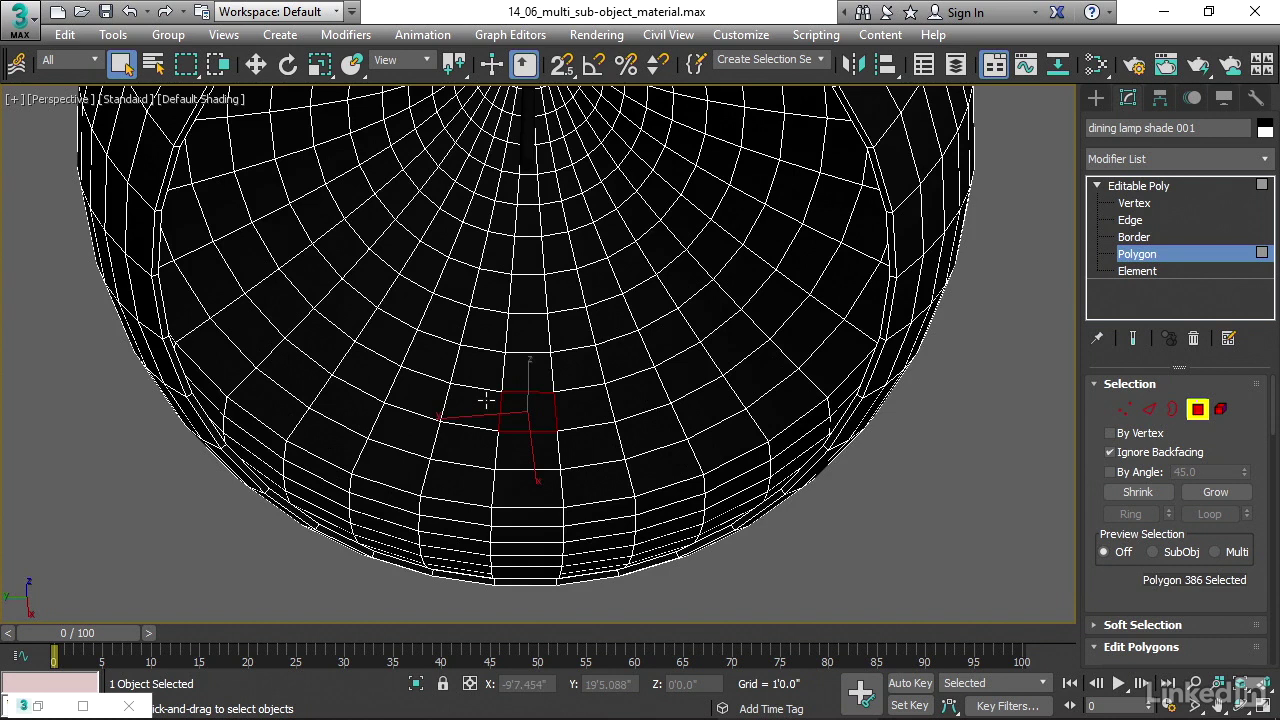
pyautogui.press('shift')
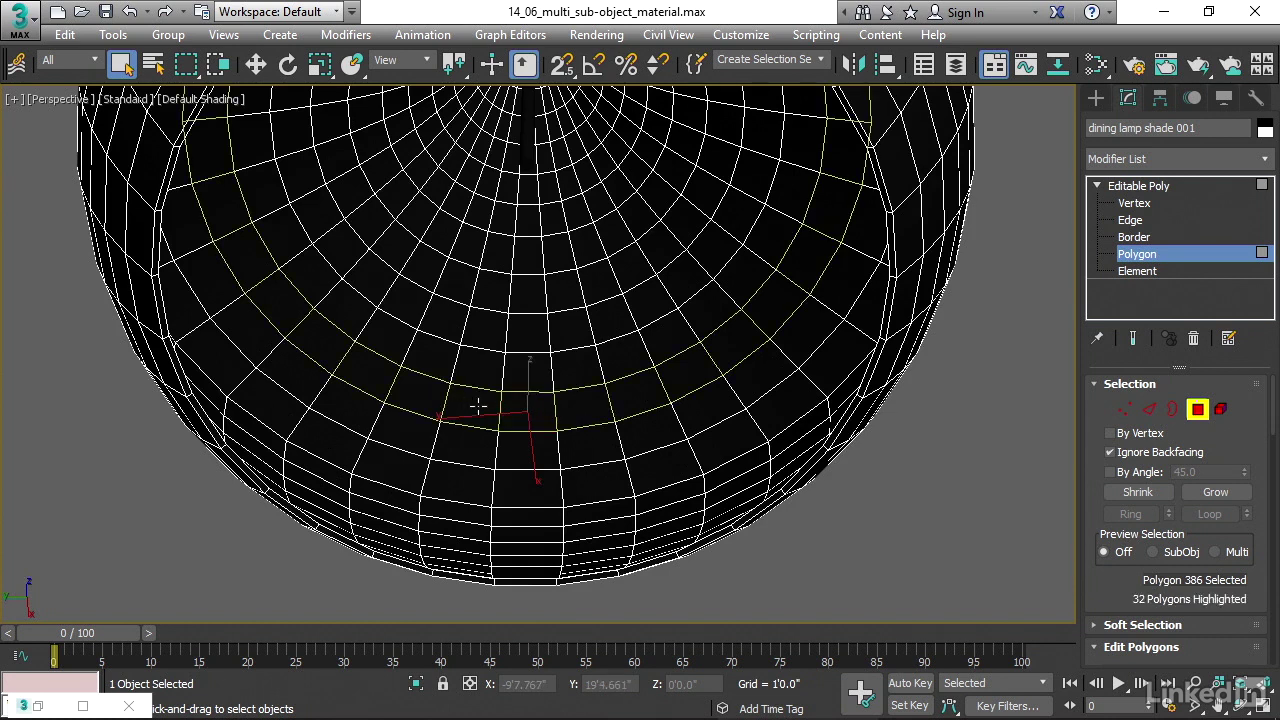
pyautogui.keyDown('shift'); pyautogui.click(478, 405); pyautogui.keyUp('shift')
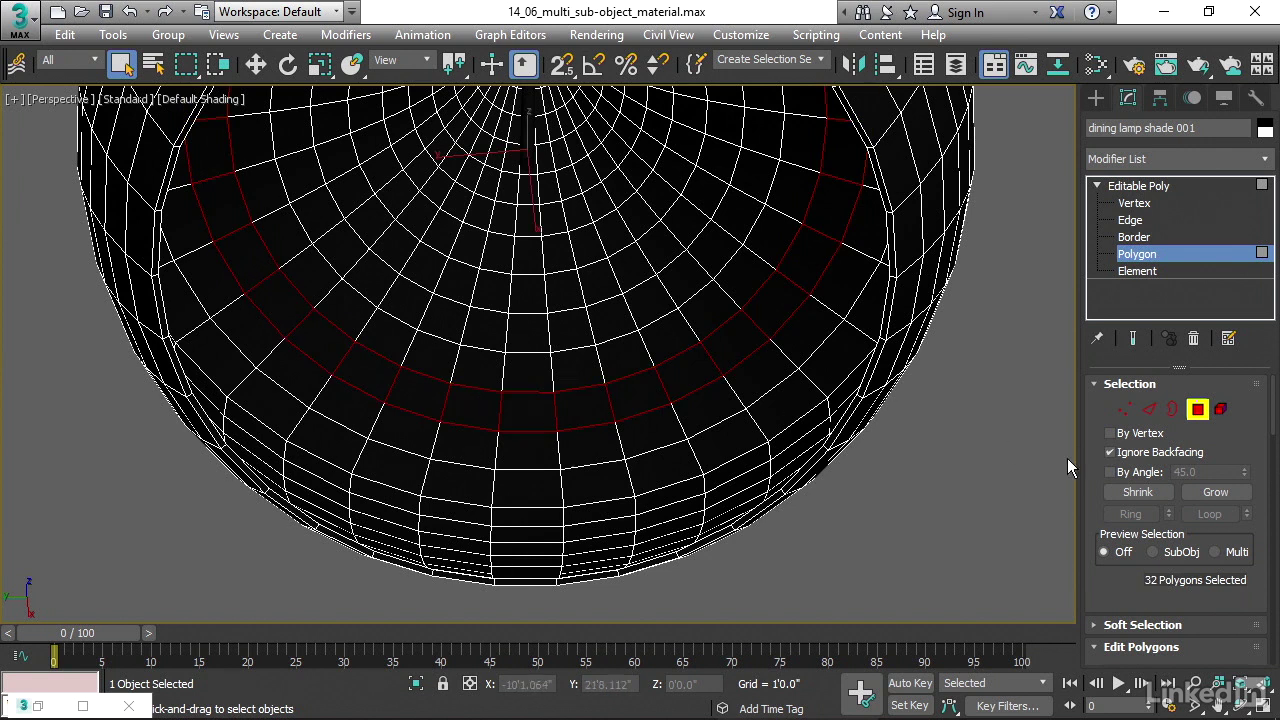
# Grow the interior selection repeatedly until 608 polygons are selected.
pyautogui.click(1215, 493)
pyautogui.click(1215, 493)
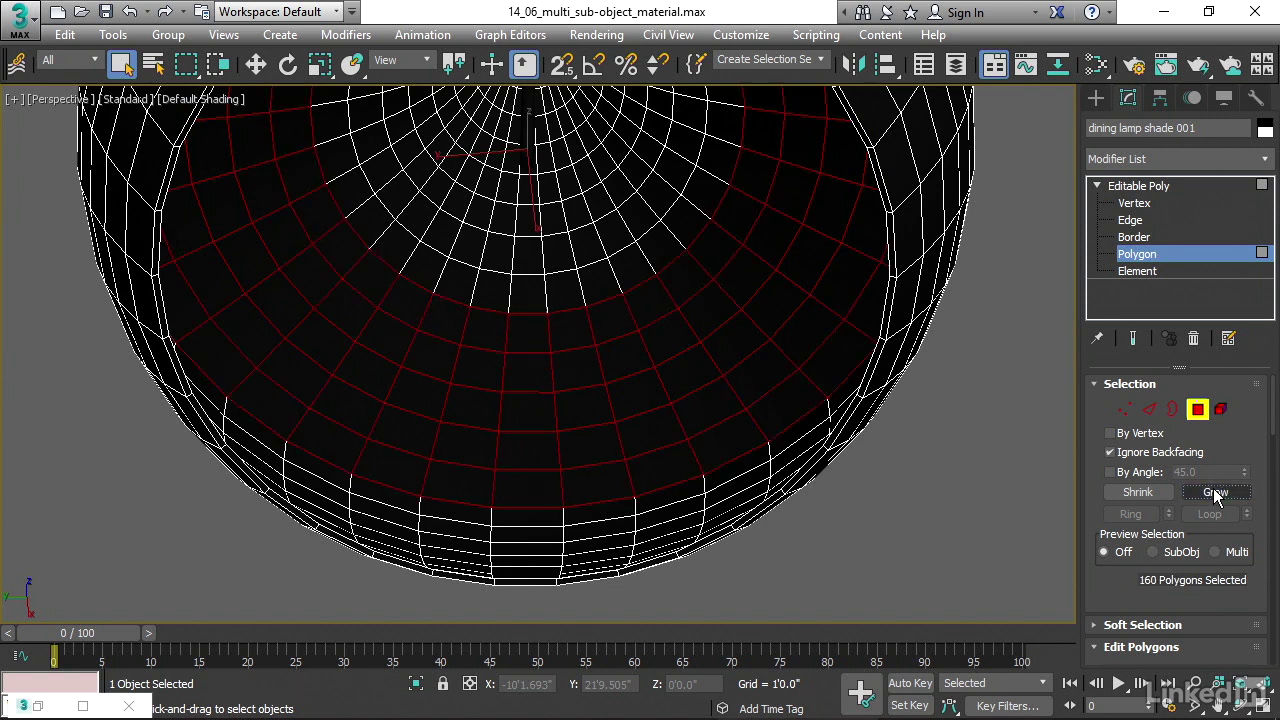
pyautogui.click(1215, 493)
pyautogui.click(1215, 493)
pyautogui.click(1215, 493)
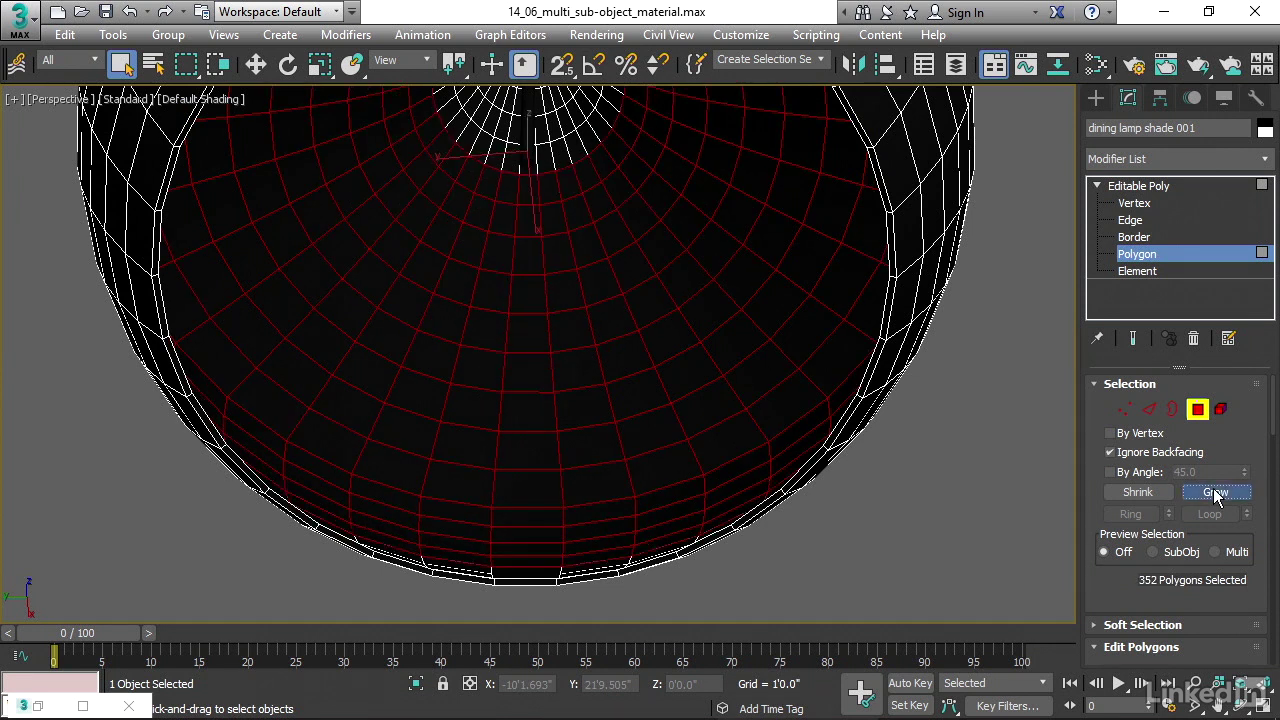
pyautogui.click(1215, 493)
pyautogui.click(1215, 493)
pyautogui.click(1215, 493)
pyautogui.keyDown('alt'); pyautogui.moveTo(808, 508); pyautogui.dragTo(785, 472, button='middle'); pyautogui.keyUp('alt')
pyautogui.click(1215, 492)
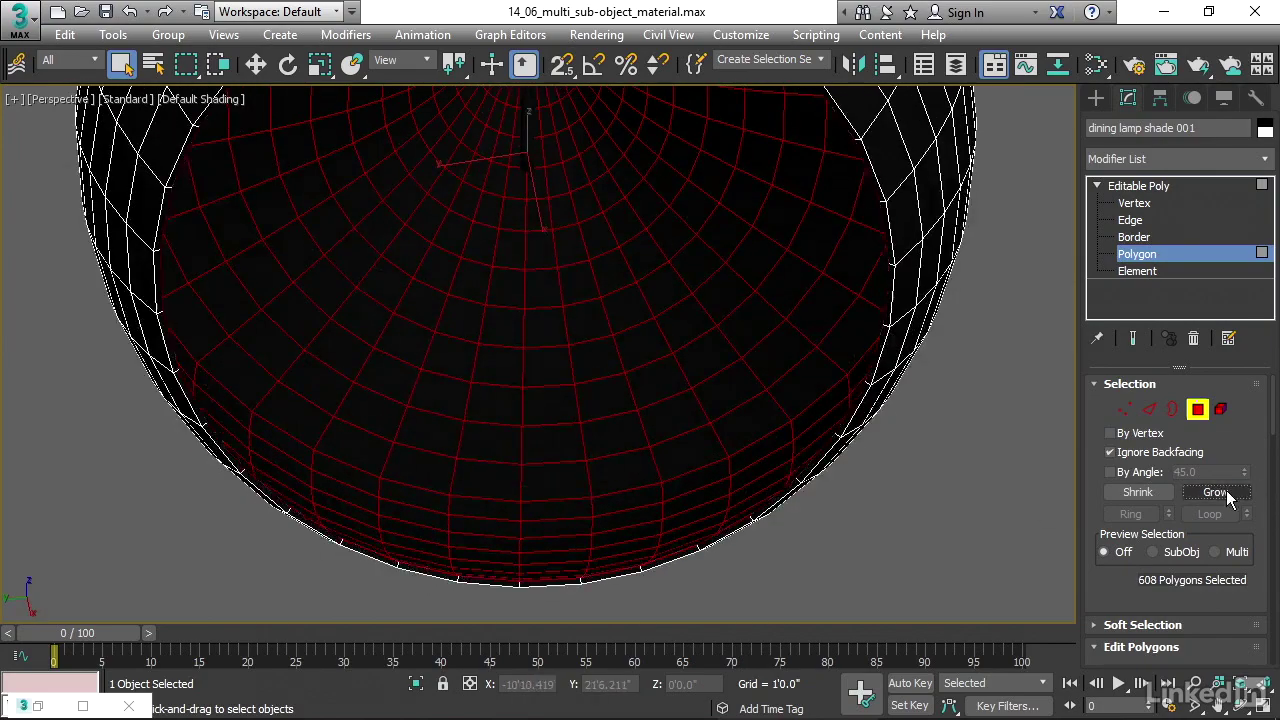
# Use Paint Selection Region to add the remaining inner polygons around the cord opening, reaching 672.
pyautogui.keyDown('alt'); pyautogui.moveTo(748, 417); pyautogui.dragTo(719, 398, button='middle'); pyautogui.keyUp('alt')
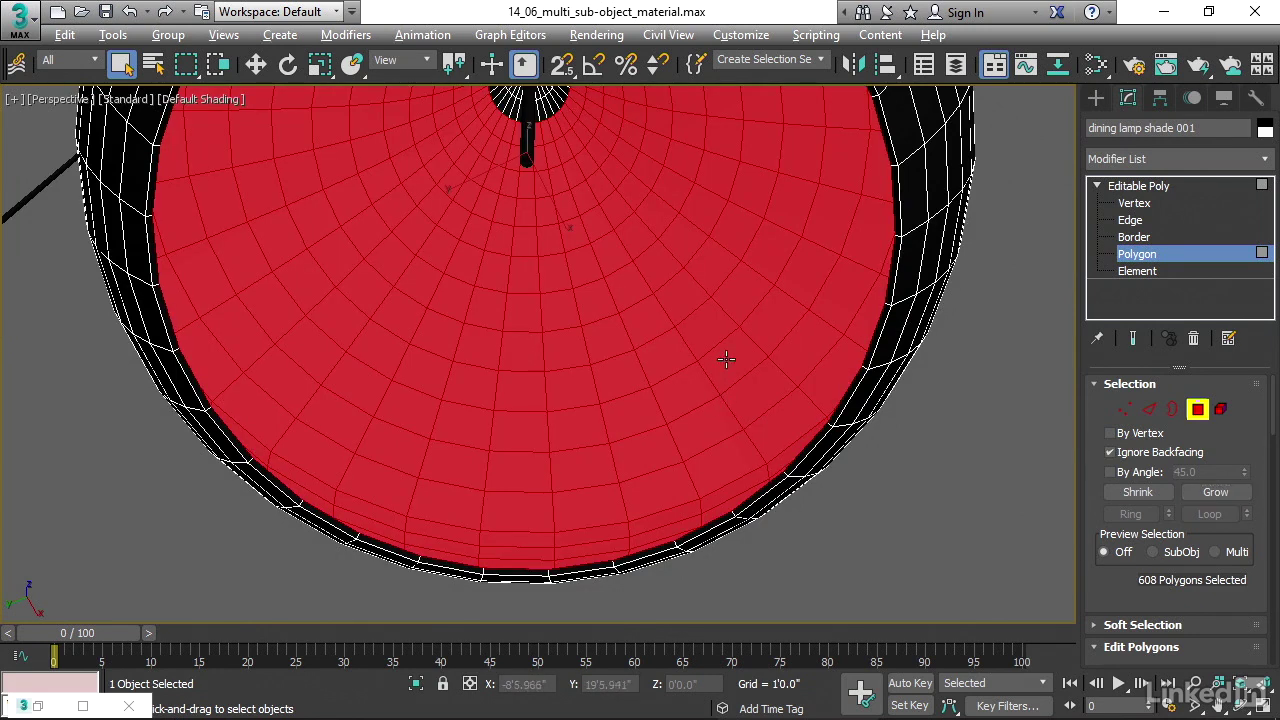
pyautogui.moveTo(726, 360)
pyautogui.keyDown('alt'); pyautogui.mouseDown(button='middle')
pyautogui.moveTo(725, 408)
pyautogui.moveTo(723, 334)
pyautogui.moveTo(680, 460)
pyautogui.moveTo(694, 389)
pyautogui.mouseUp(button='middle'); pyautogui.keyUp('alt')
pyautogui.moveTo(608, 234); pyautogui.dragTo(600, 306, button='middle')
pyautogui.scroll(6, 526, 294)
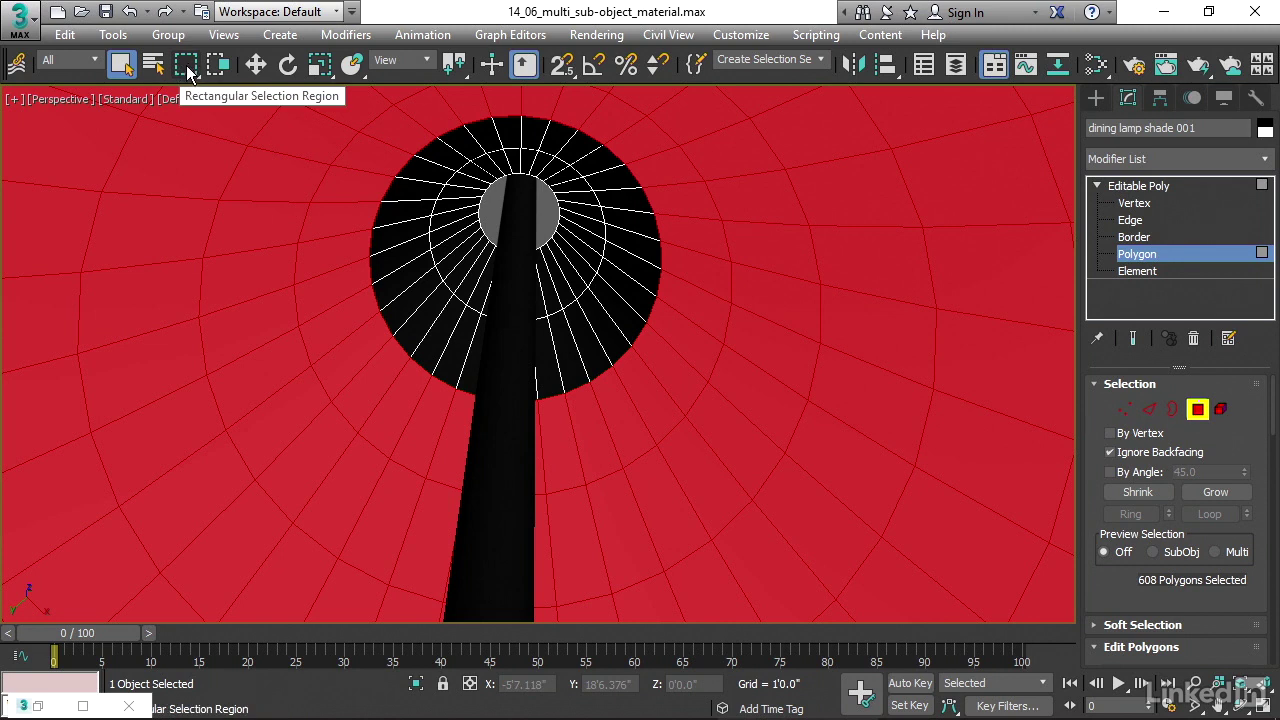
pyautogui.click(187, 65)
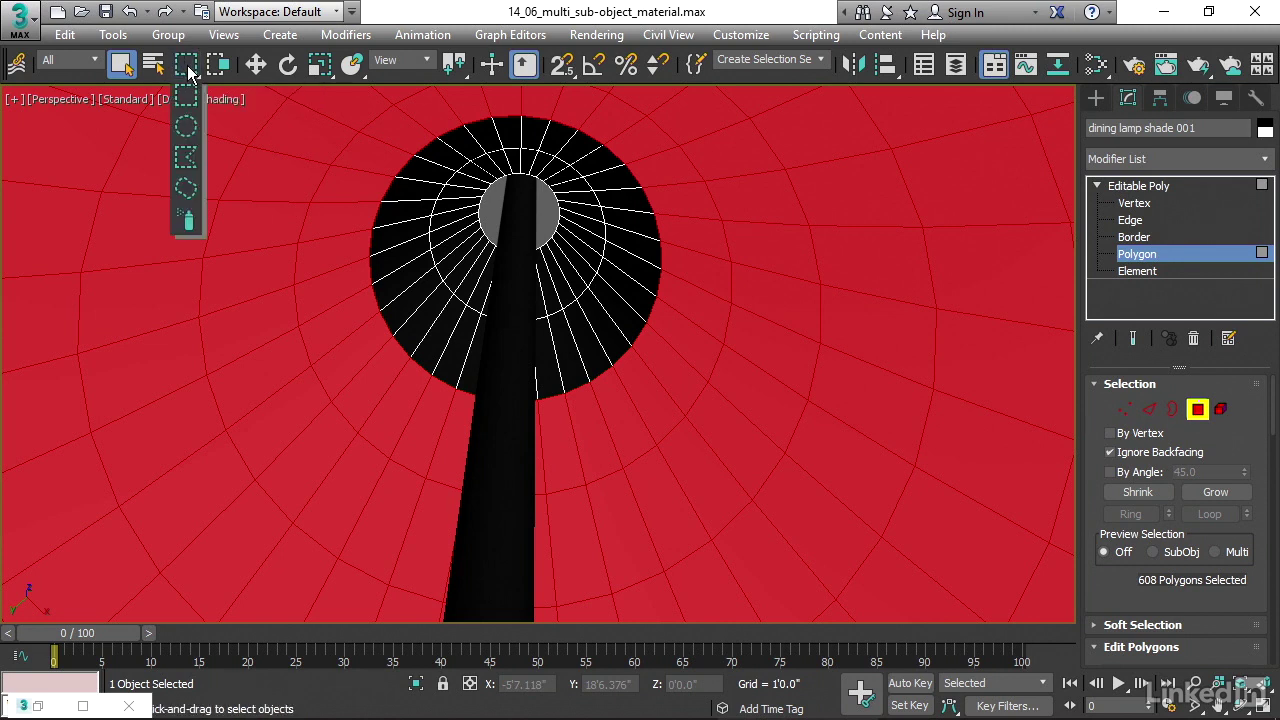
pyautogui.moveTo(189, 70); pyautogui.dragTo(186, 222)
pyautogui.moveTo(178, 218); pyautogui.dragTo(179, 220)
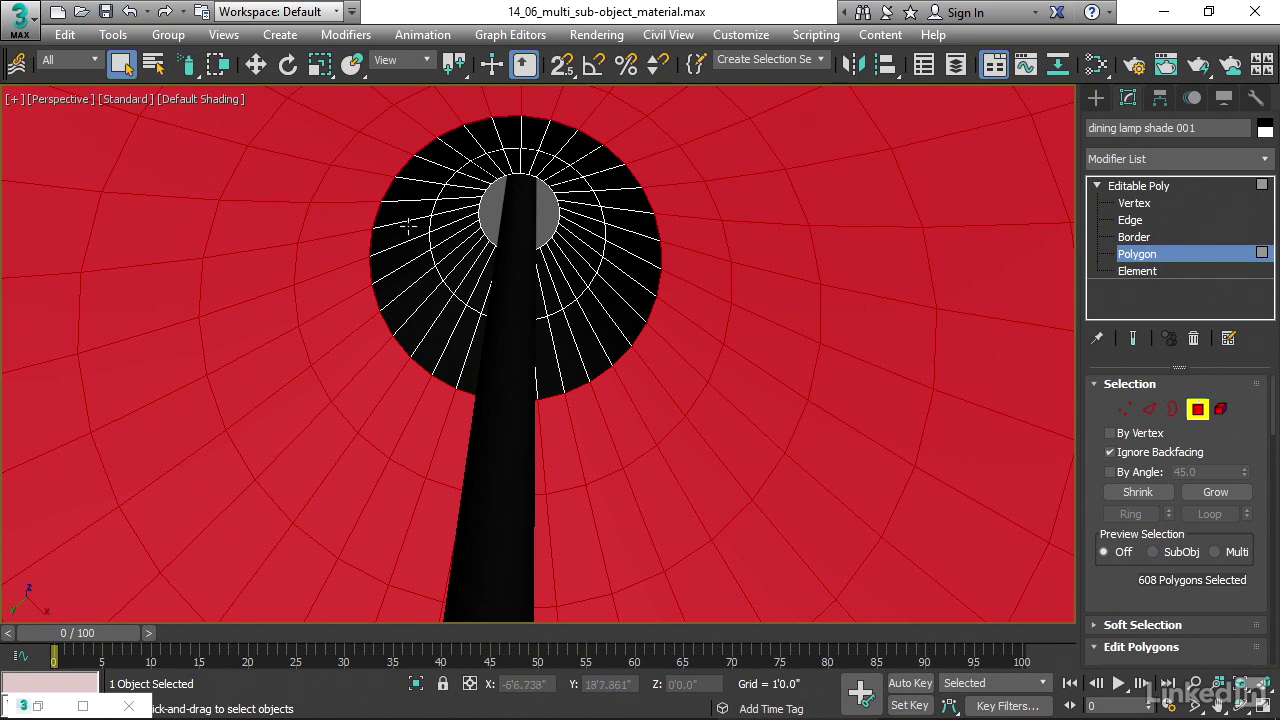
pyautogui.moveTo(408, 240)
pyautogui.mouseDown()
pyautogui.moveTo(451, 315)
pyautogui.moveTo(487, 325)
pyautogui.moveTo(591, 300)
pyautogui.moveTo(608, 258)
pyautogui.moveTo(601, 190)
pyautogui.moveTo(581, 150)
pyautogui.moveTo(554, 140)
pyautogui.moveTo(475, 148)
pyautogui.moveTo(435, 214)
pyautogui.mouseUp()
pyautogui.scroll(-5, 623, 277)
pyautogui.keyDown('alt'); pyautogui.moveTo(630, 285); pyautogui.dragTo(638, 342, button='middle'); pyautogui.keyUp('alt')
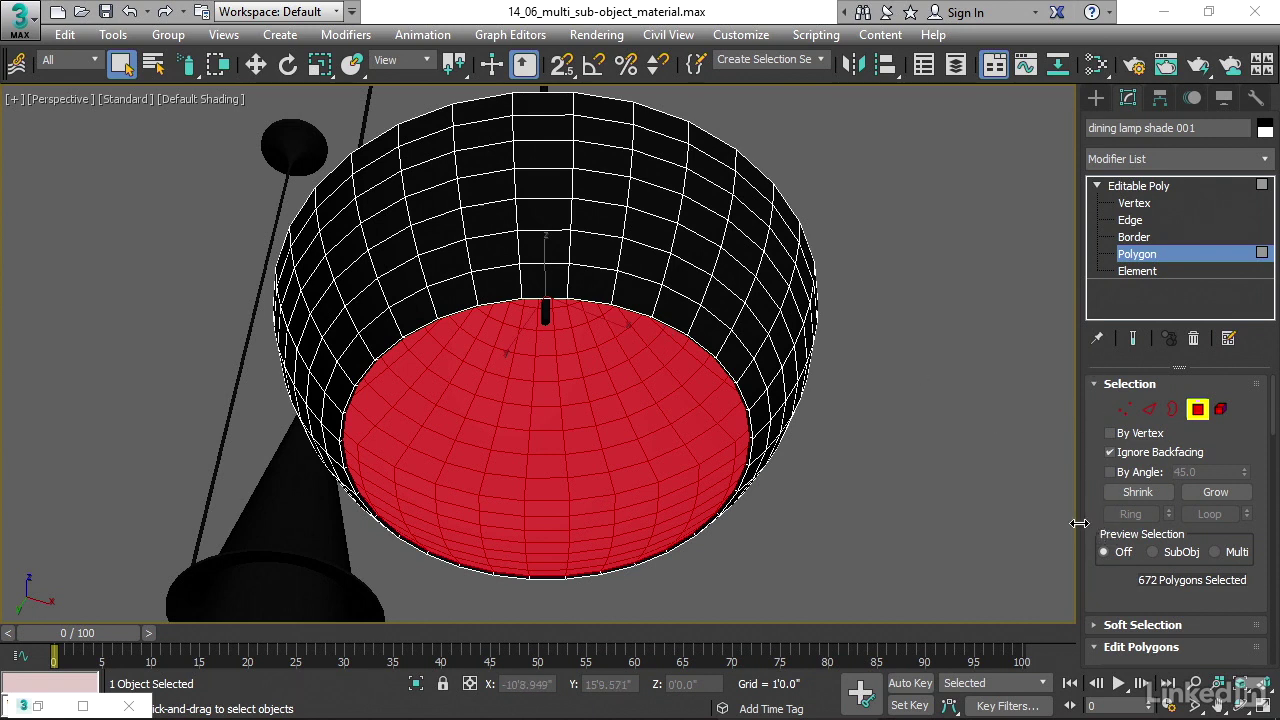
# Set material ID 2 on the 672 selected interior polygons.
pyautogui.moveTo(1080, 497); pyautogui.dragTo(842, 492)
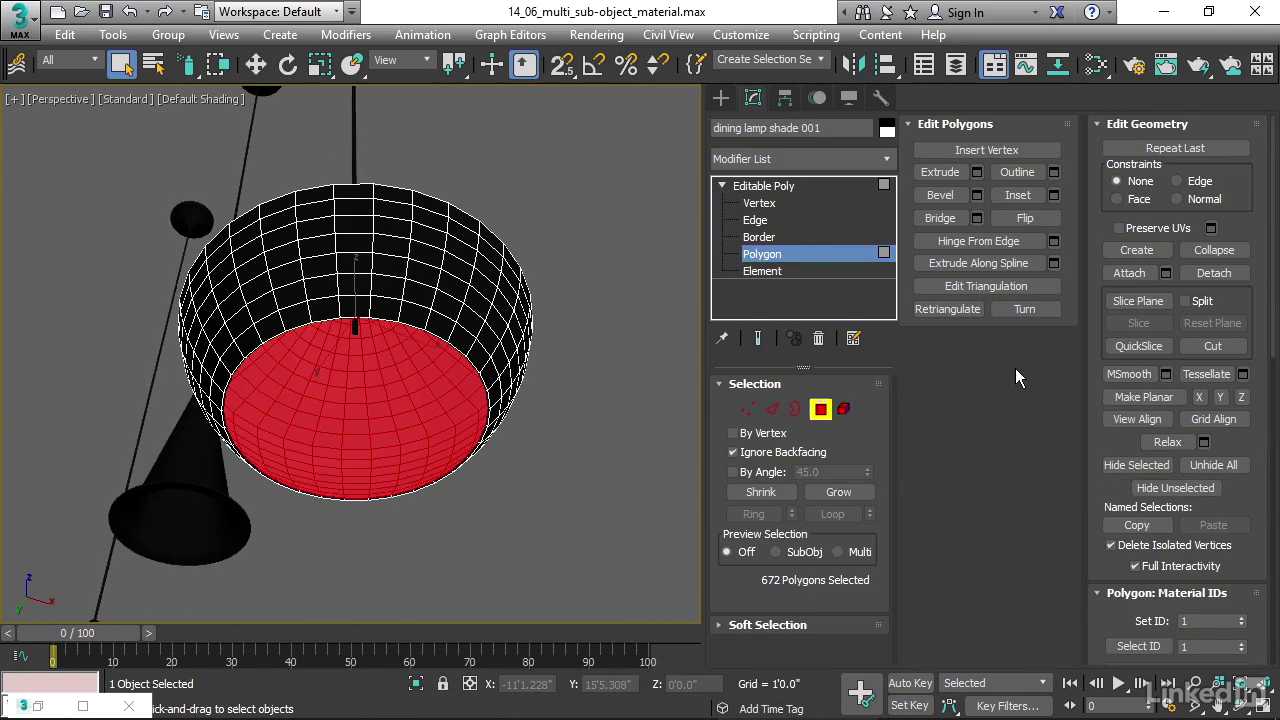
pyautogui.click(1097, 122)
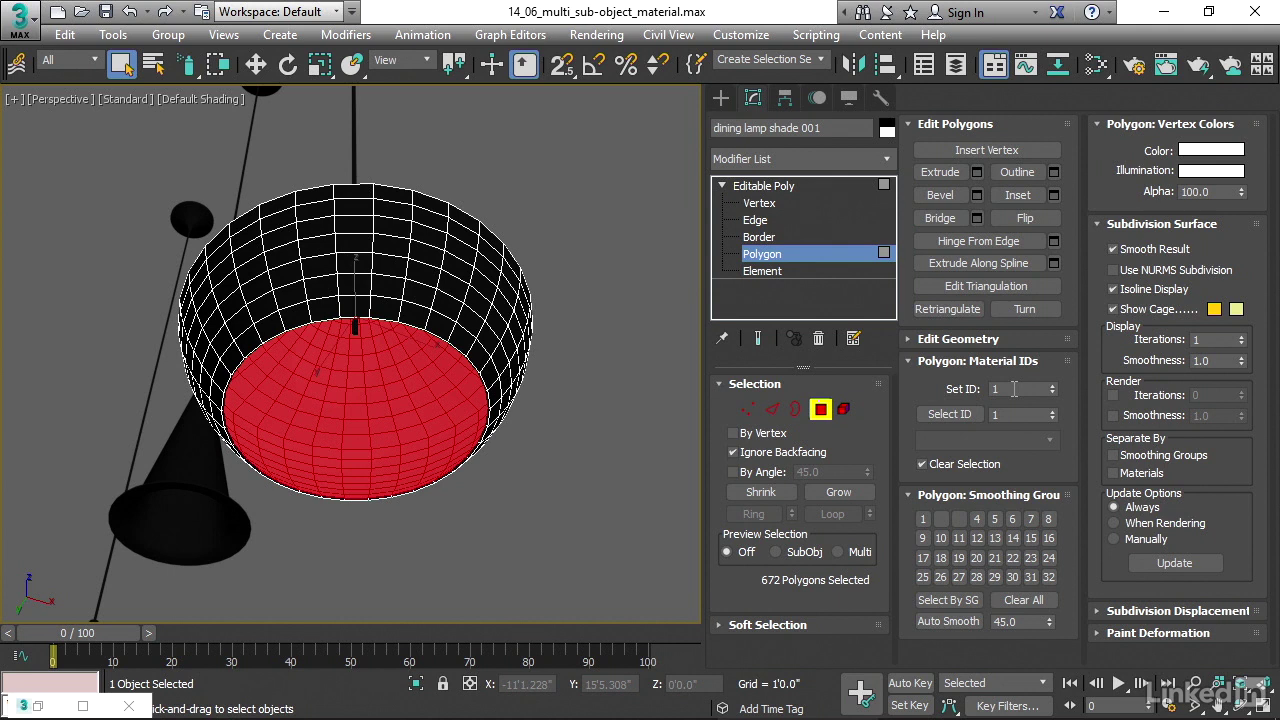
pyautogui.doubleClick(1016, 389)
pyautogui.write('2')
pyautogui.click(584, 242)
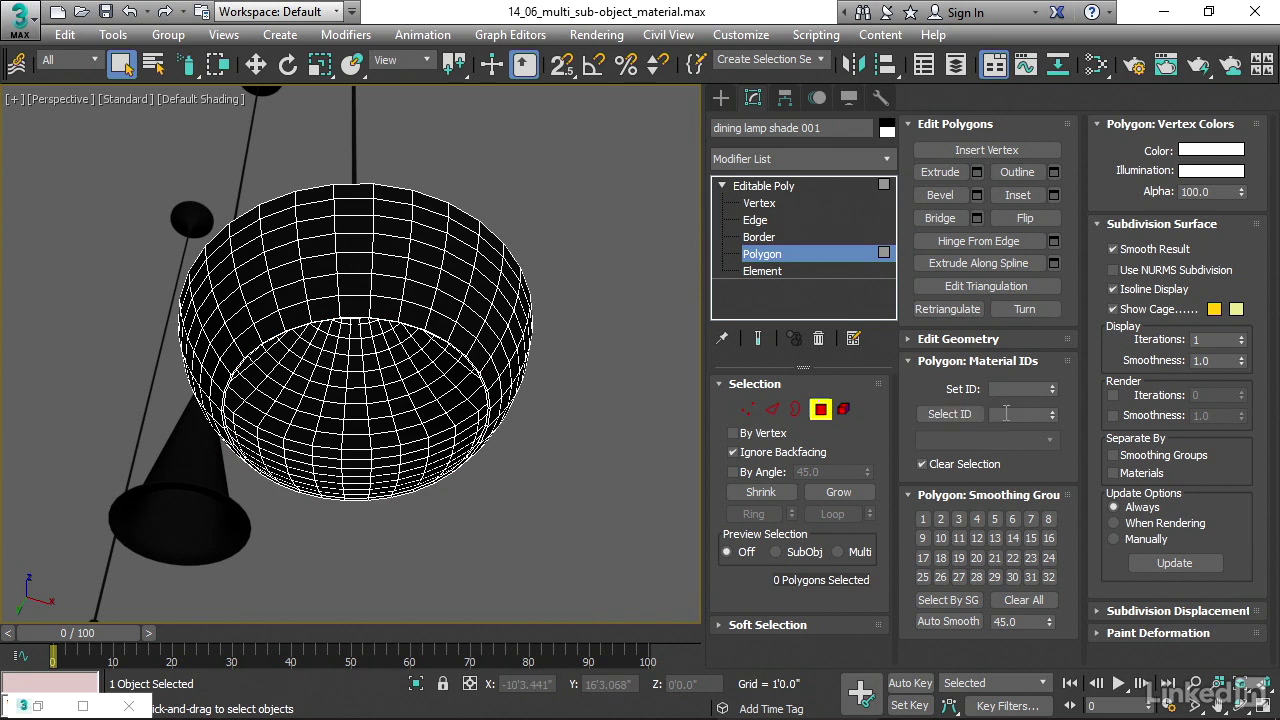
pyautogui.click(1008, 414)
pyautogui.write('1')
pyautogui.click(936, 416)
pyautogui.keyDown('alt'); pyautogui.moveTo(388, 300); pyautogui.dragTo(773, 320, button='middle'); pyautogui.keyUp('alt')
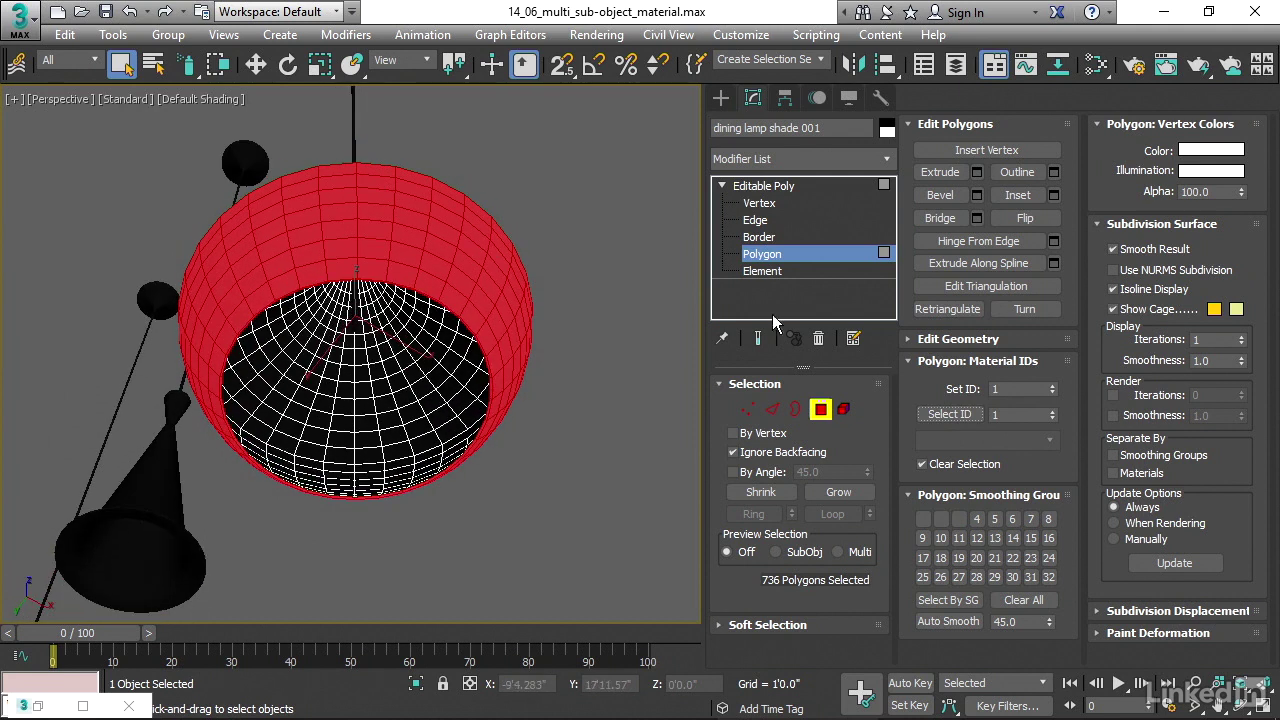
pyautogui.click(1052, 411)
pyautogui.click(949, 414)
pyautogui.keyDown('alt'); pyautogui.moveTo(650, 330); pyautogui.dragTo(608, 449, button='middle'); pyautogui.keyUp('alt')
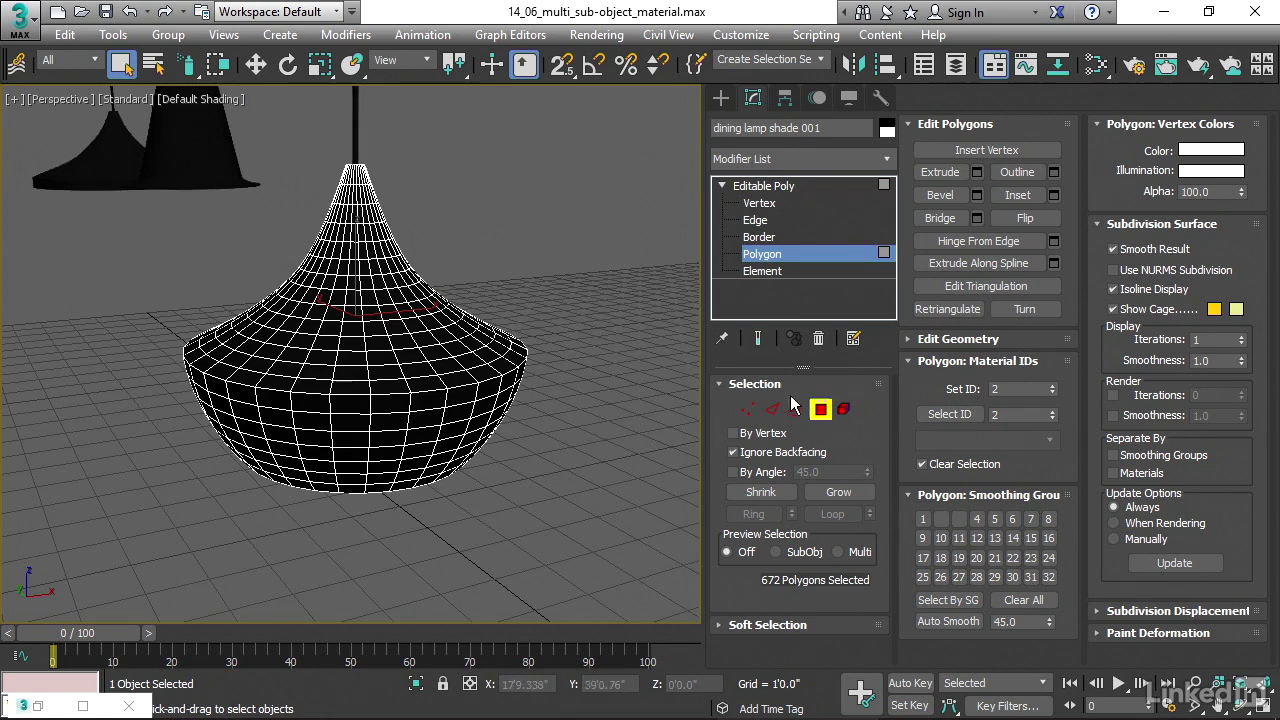
# Exit Polygon level on dining lamp shade 001 and restore the single-column command panel.
pyautogui.click(820, 409)
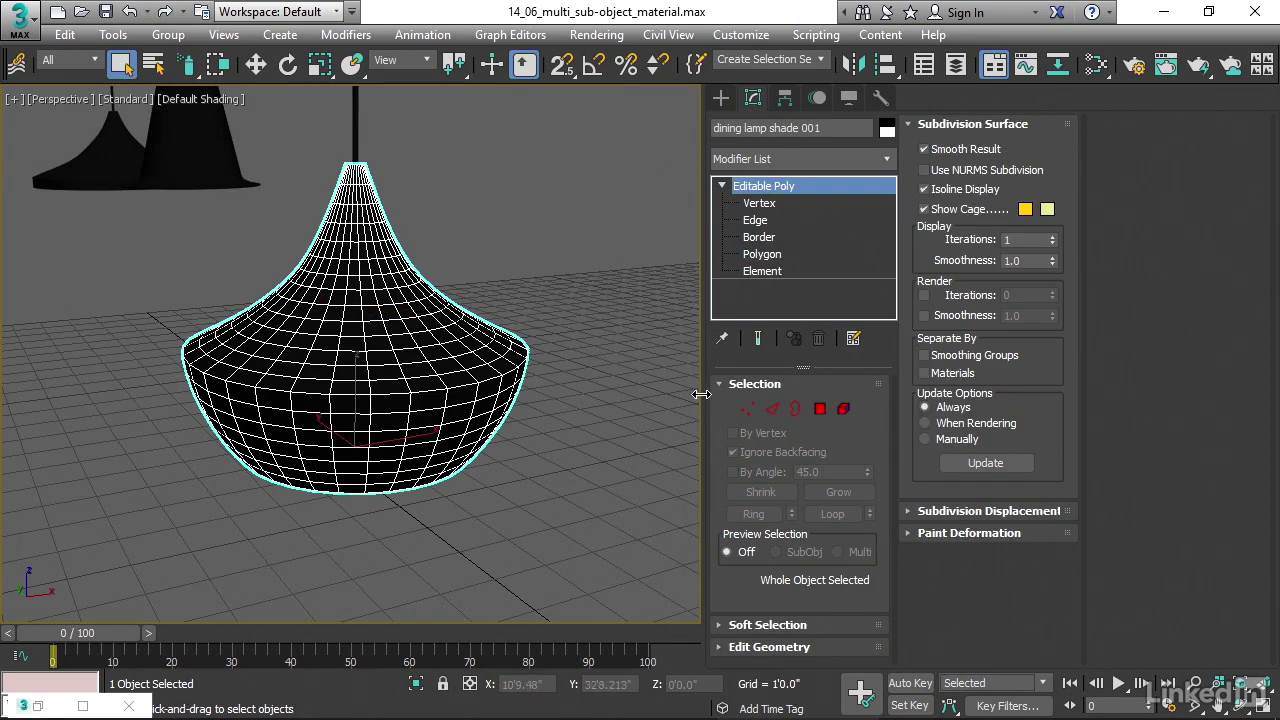
pyautogui.moveTo(706, 395); pyautogui.dragTo(1082, 393)
pyautogui.scroll(-4, 950, 289)
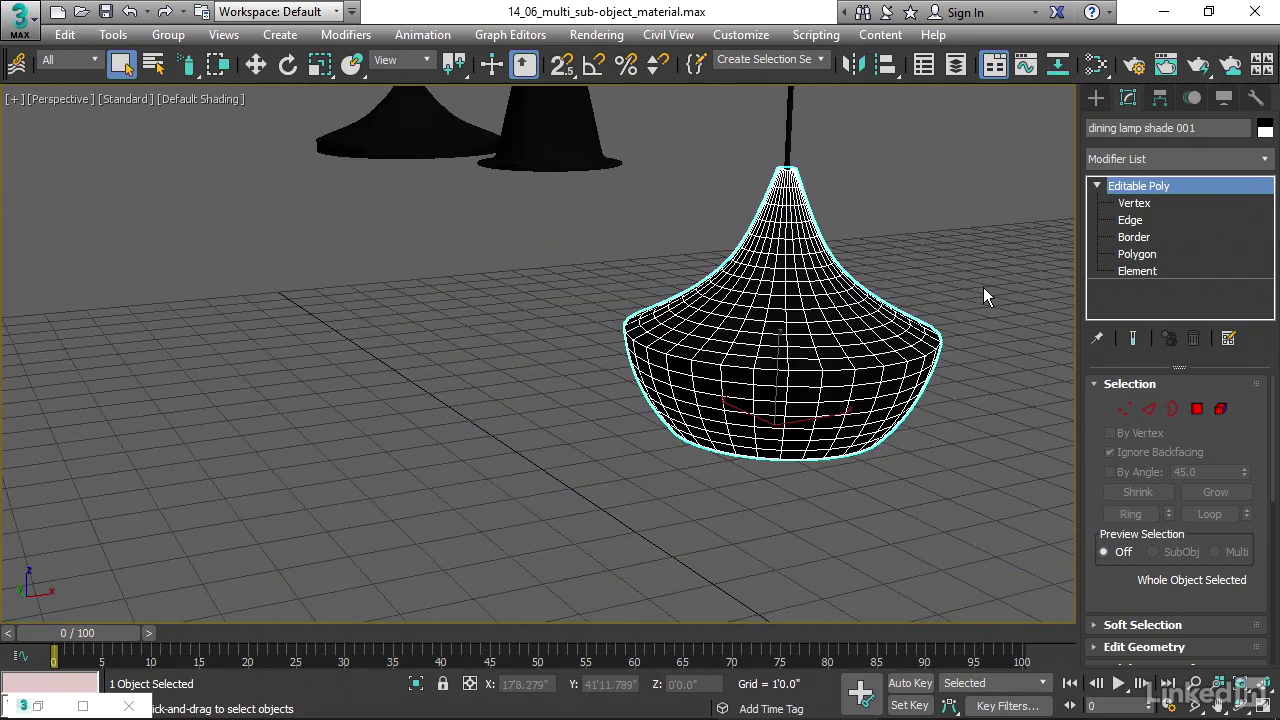
pyautogui.keyDown('alt'); pyautogui.moveTo(983, 291); pyautogui.dragTo(815, 347, button='middle'); pyautogui.keyUp('alt')
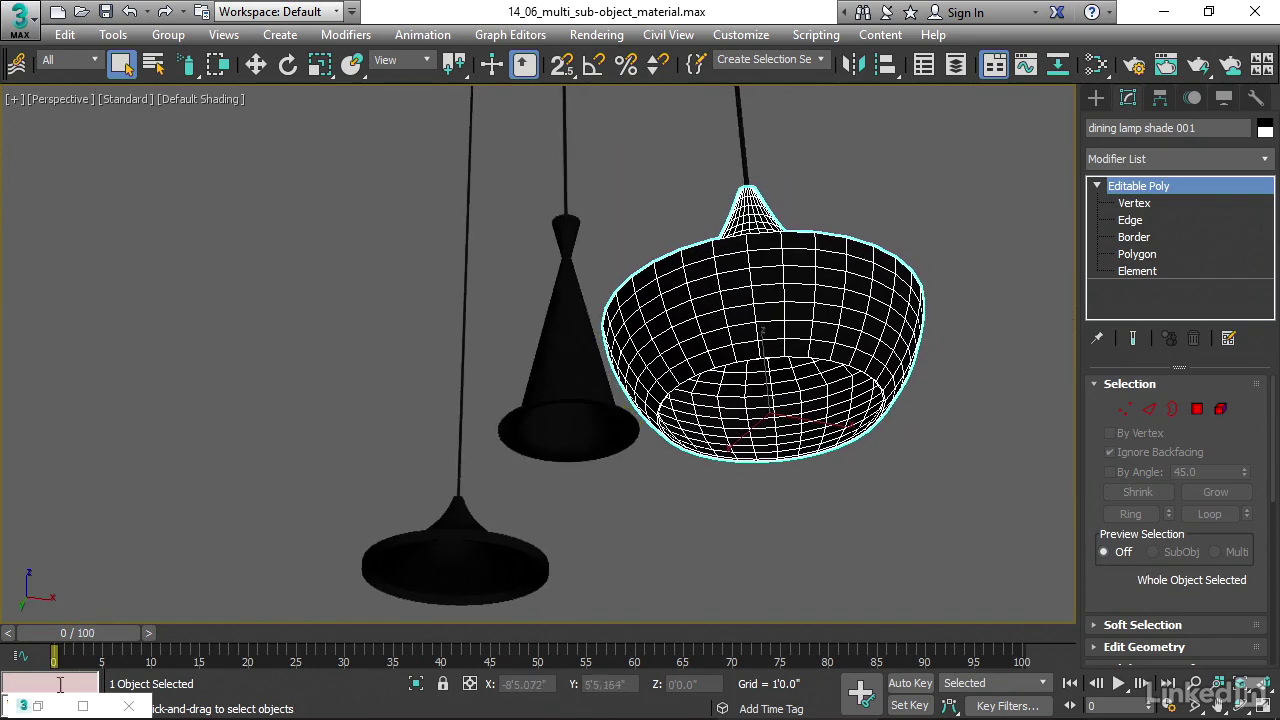
# Assign dining lamp multi to dining lamp shade 001, then close the Slate Material Editor.
pyautogui.press('m')
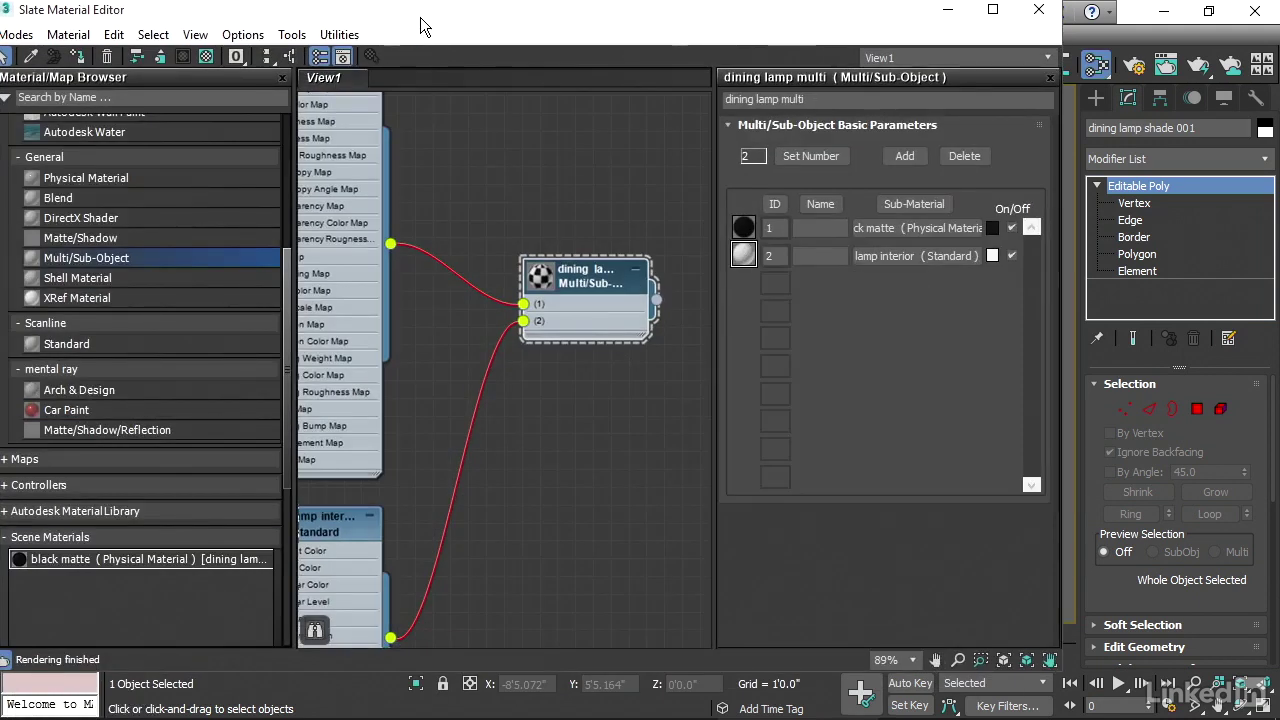
pyautogui.moveTo(424, 16); pyautogui.dragTo(0, 6)
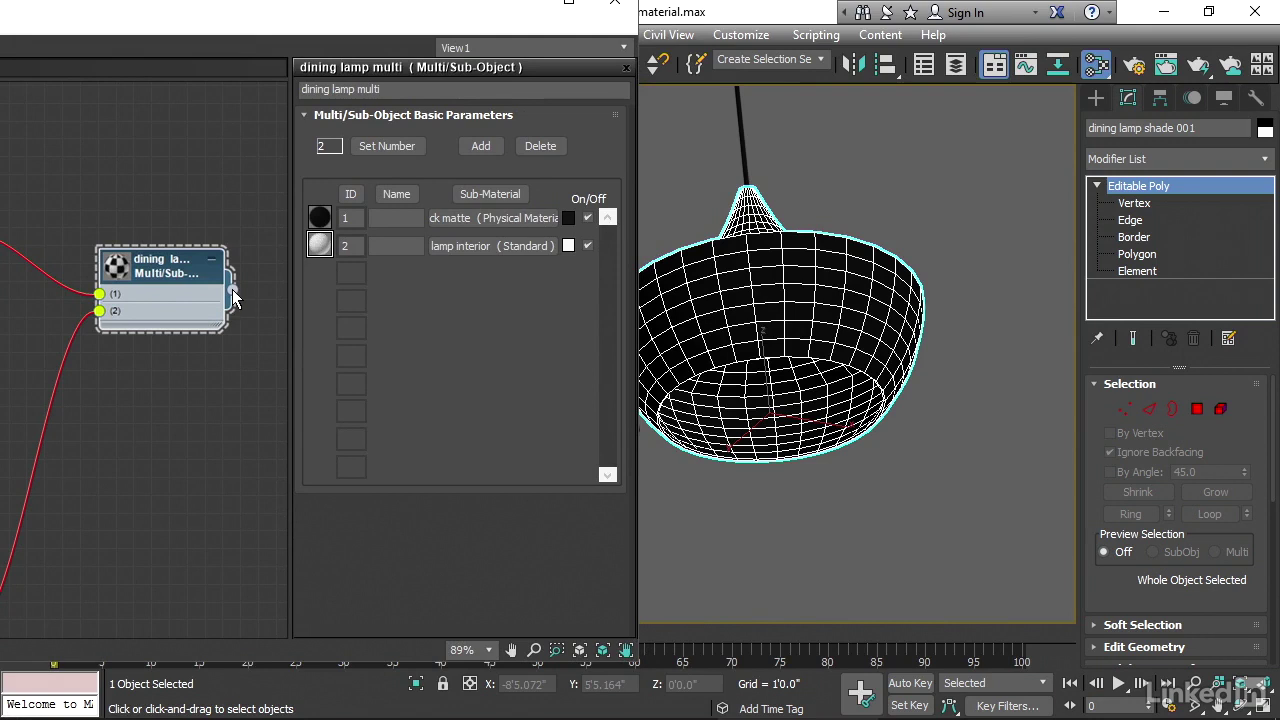
pyautogui.moveTo(234, 292); pyautogui.dragTo(710, 325)
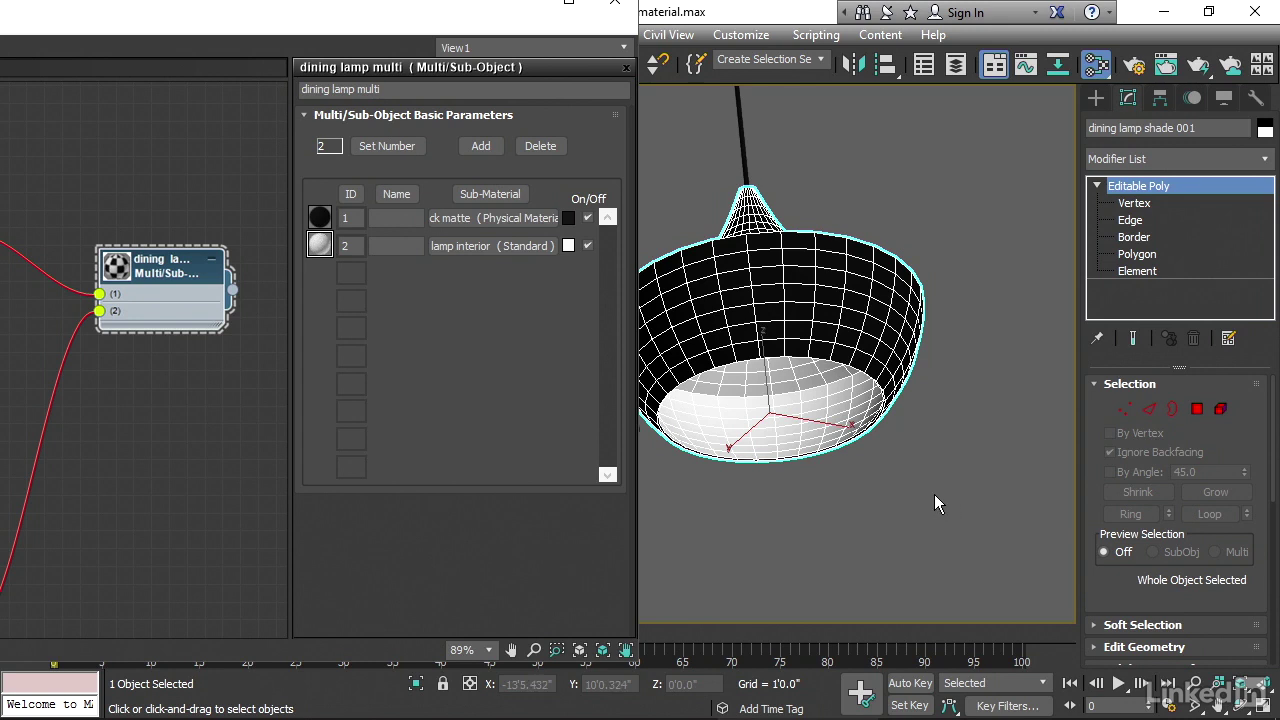
pyautogui.keyDown('alt'); pyautogui.moveTo(934, 494); pyautogui.dragTo(1030, 285, button='middle'); pyautogui.keyUp('alt')
pyautogui.click(1015, 390)
pyautogui.moveTo(560, 32); pyautogui.dragTo(574, 78)
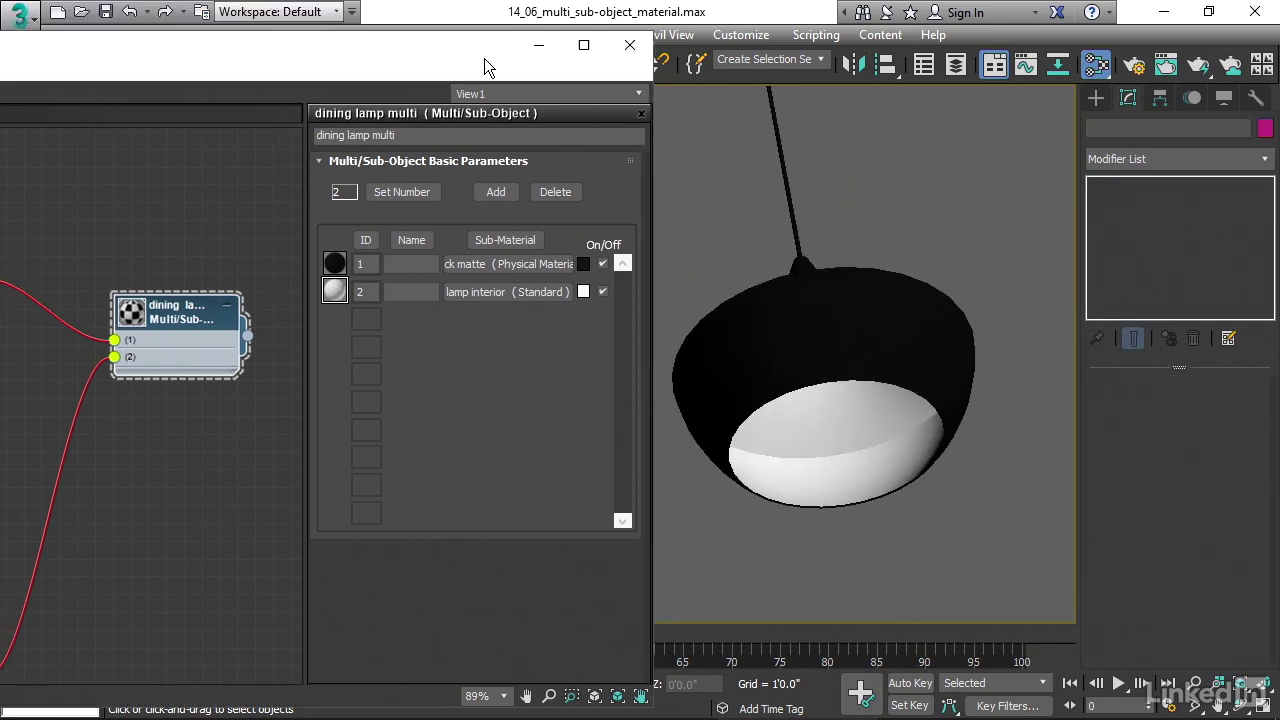
pyautogui.click(628, 46)
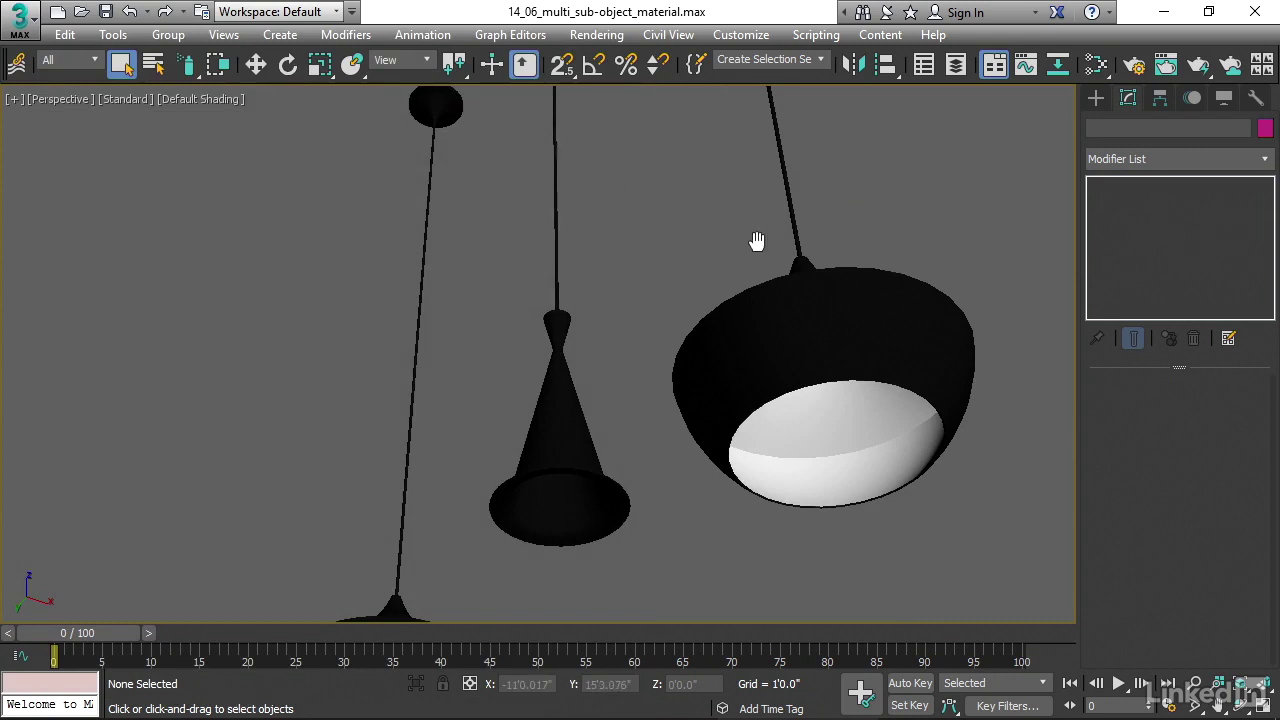
pyautogui.keyDown('alt'); pyautogui.moveTo(754, 240); pyautogui.dragTo(646, 203, button='middle'); pyautogui.keyUp('alt')
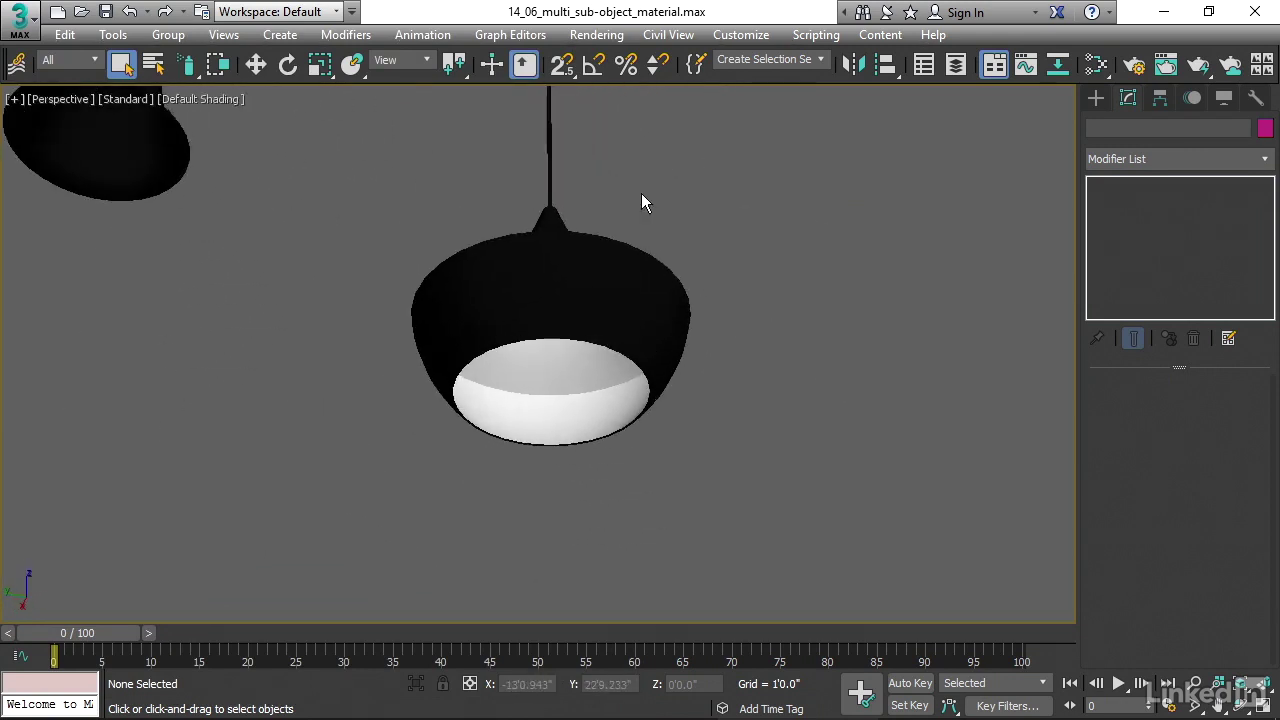
pyautogui.scroll(3, 650, 205)
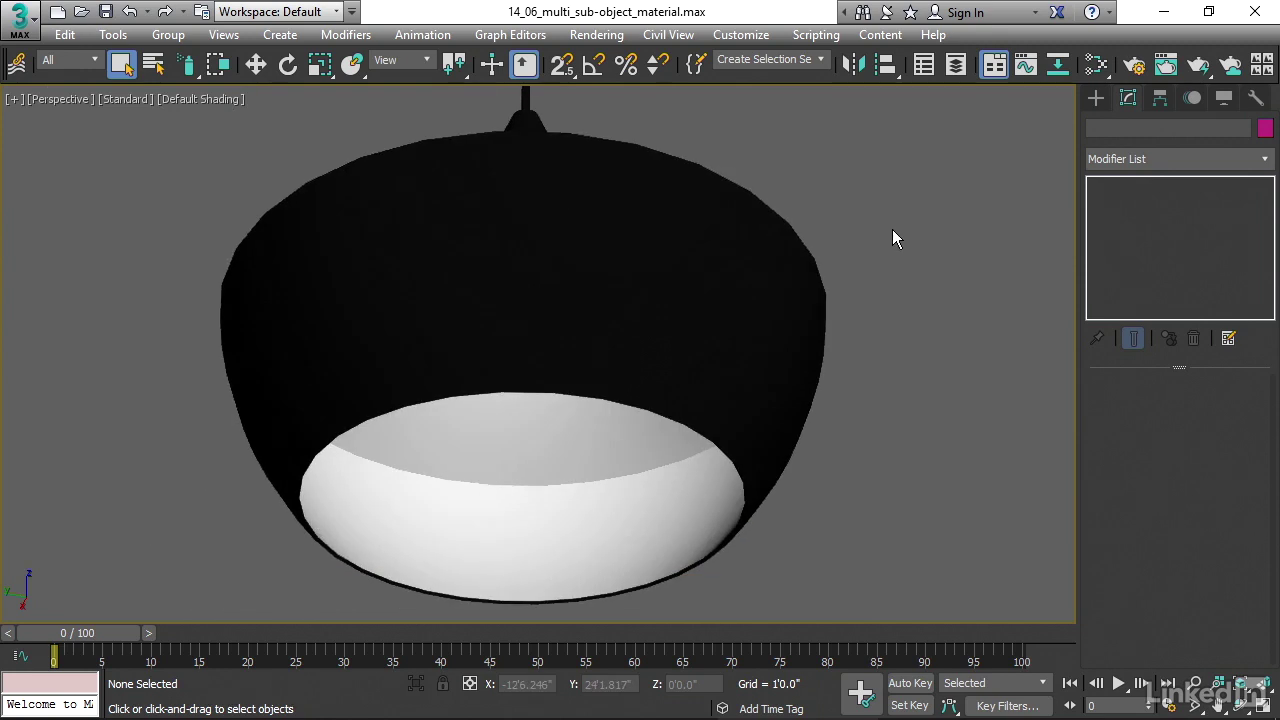